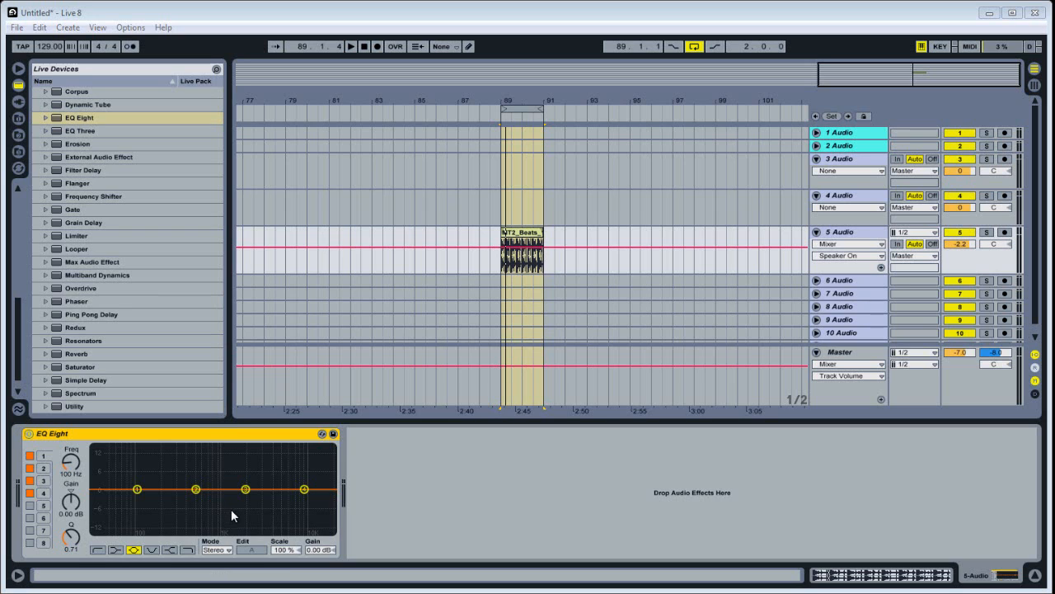
Turn EQ Eight's band 2 into a low-cut filter at about 51 Hz.
{"action": "left_click", "coordinate": [223, 550]}
{"action": "left_click", "coordinate": [444, 517]}
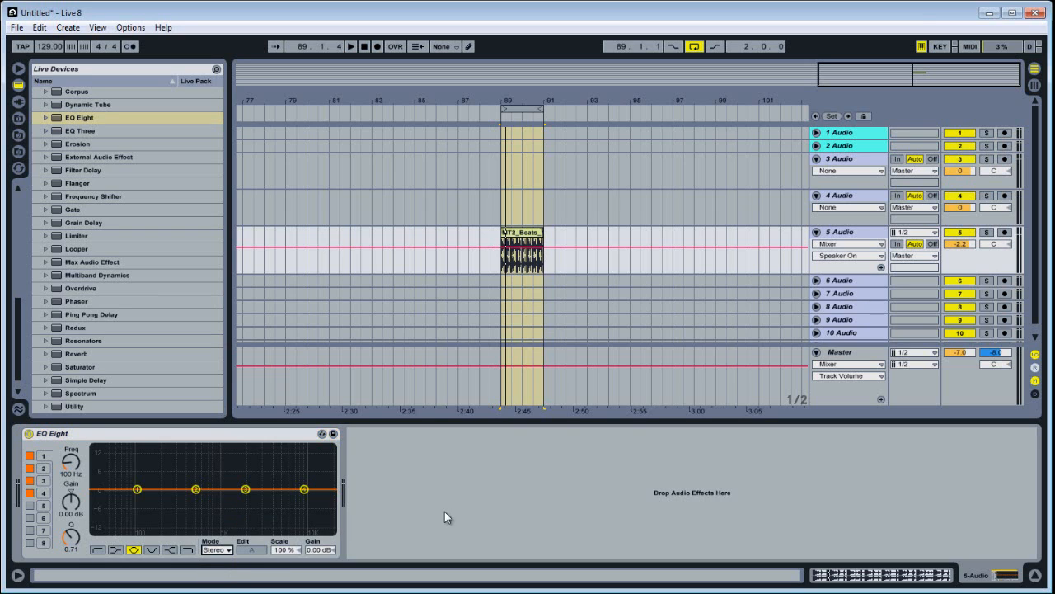
{"action": "left_click", "coordinate": [167, 434]}
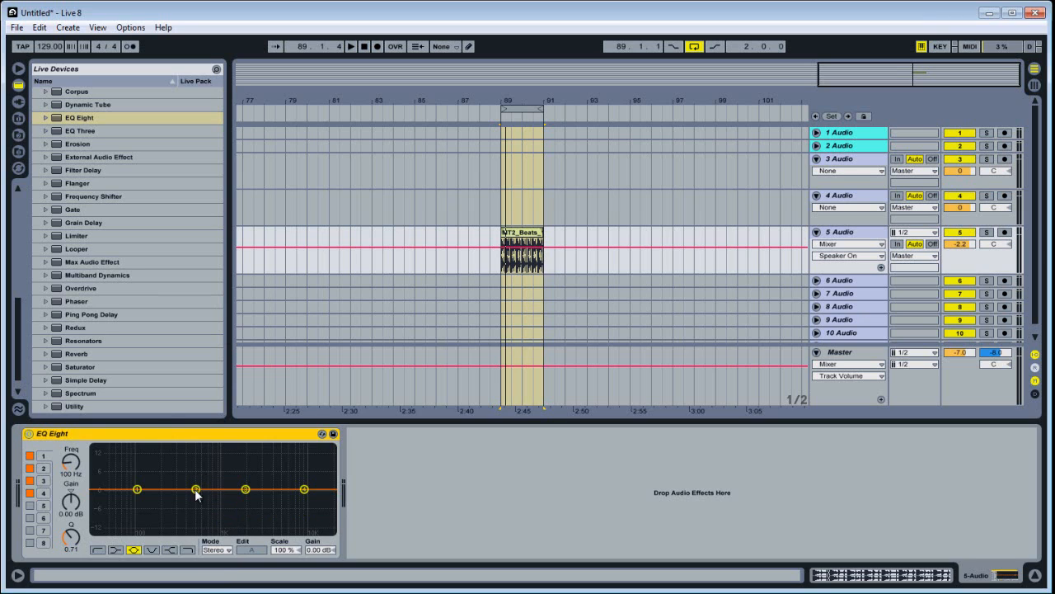
{"action": "left_click_drag", "start_coordinate": [196, 490], "coordinate": [113, 496]}
{"action": "left_click", "coordinate": [98, 549]}
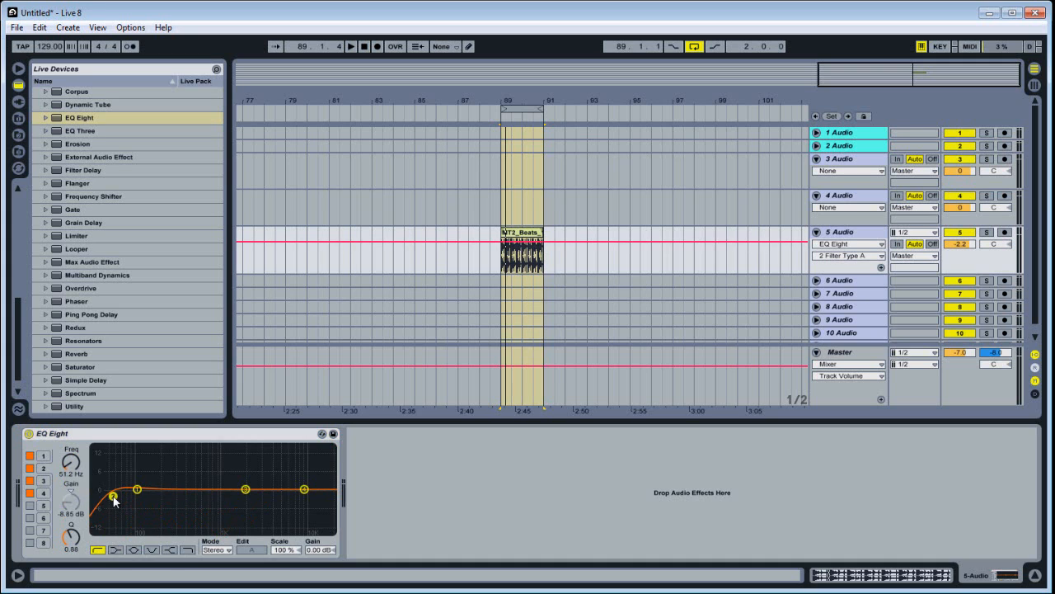
Audition the beat clip and sweep band 2's low cut up to about 2.2 kHz, then back down to about 160 Hz.
{"action": "left_click", "coordinate": [521, 233]}
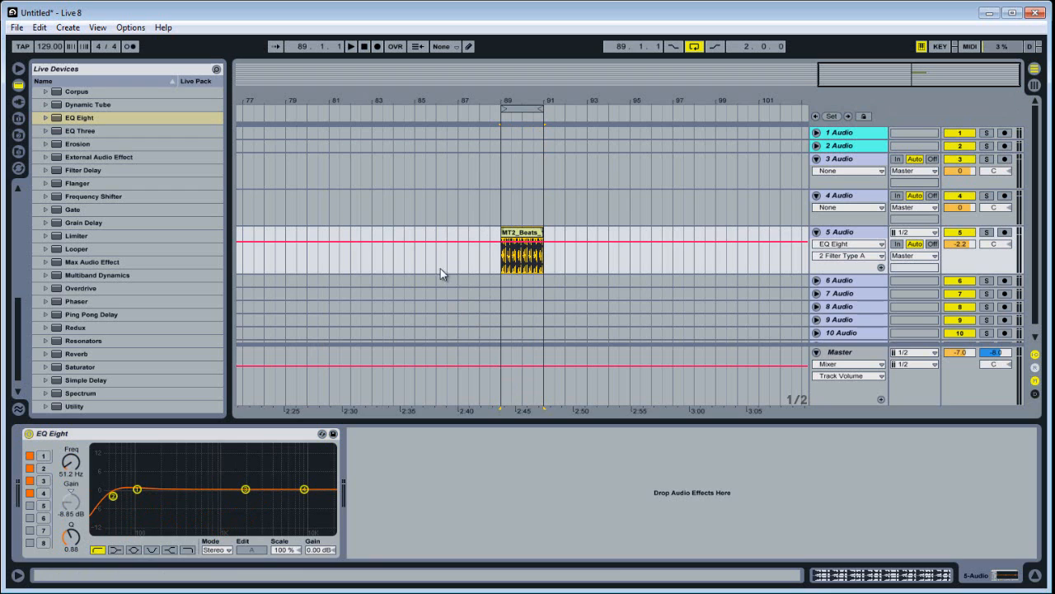
{"action": "key", "text": "space"}
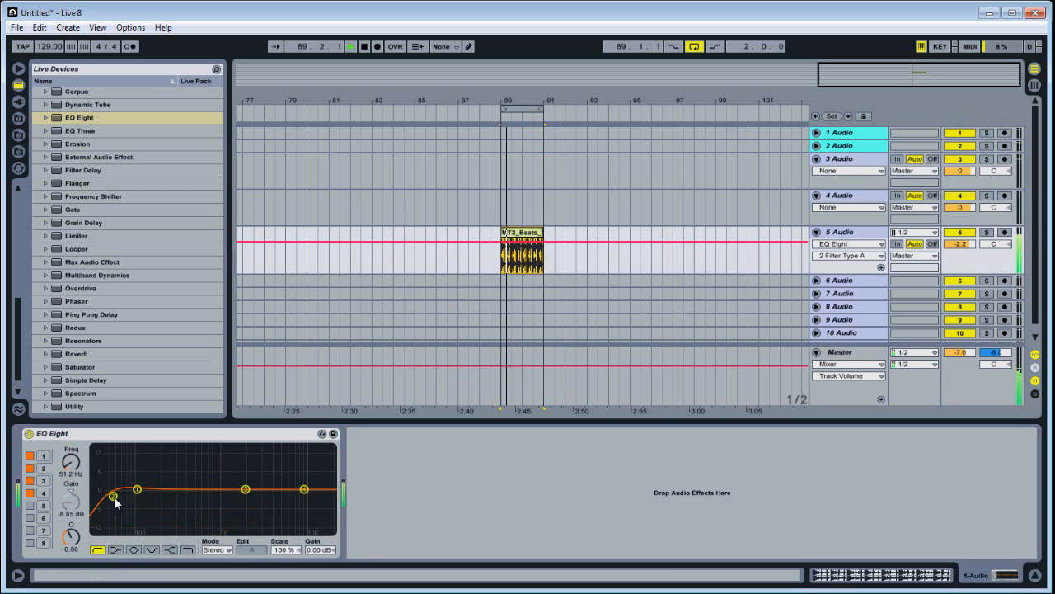
{"action": "left_click_drag", "start_coordinate": [113, 498], "coordinate": [251, 503]}
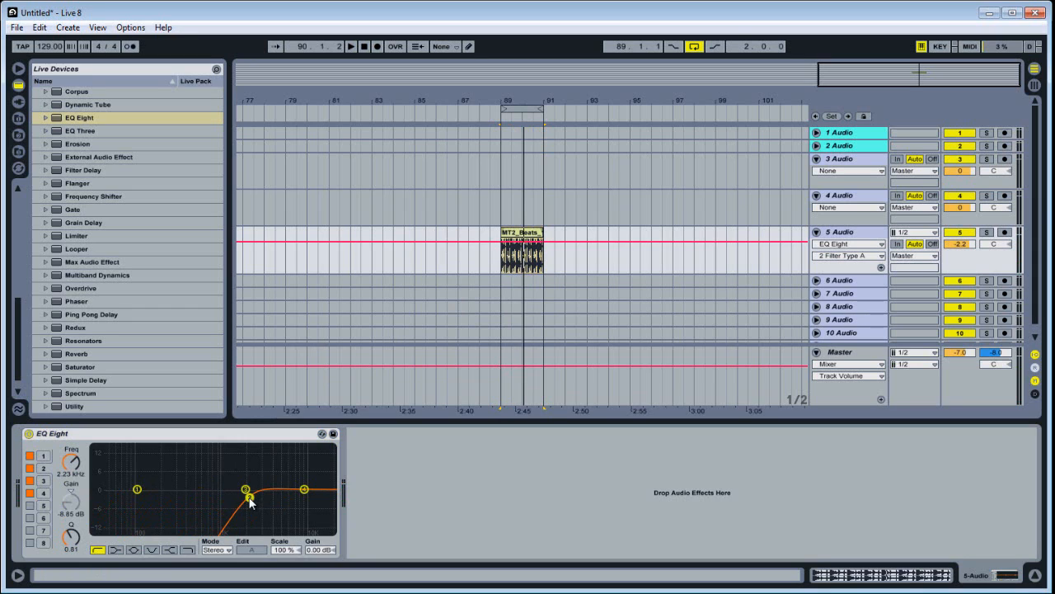
{"action": "left_click_drag", "start_coordinate": [249, 501], "coordinate": [198, 511]}
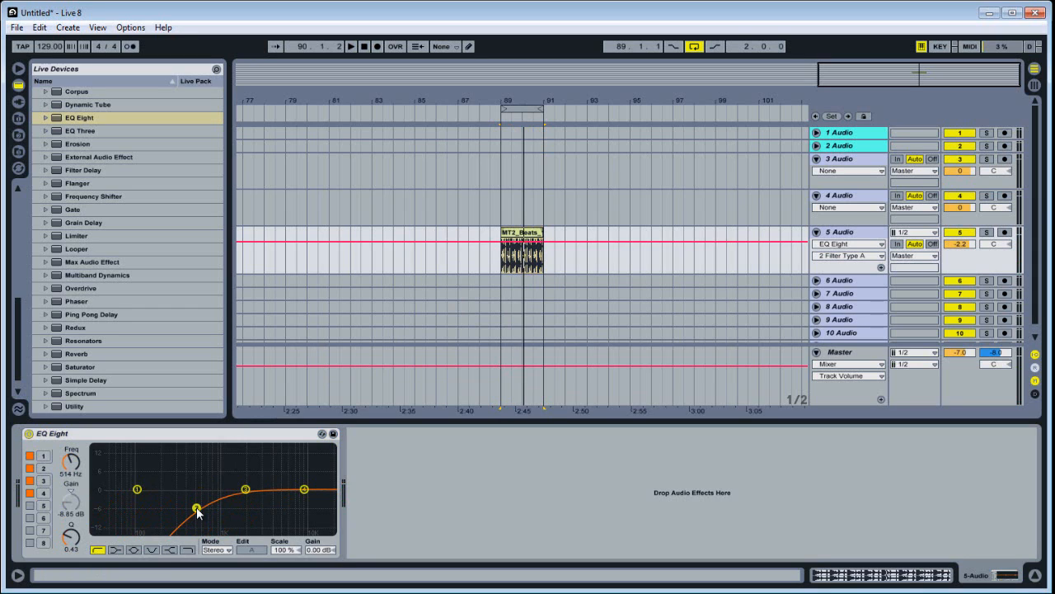
{"action": "left_click_drag", "start_coordinate": [198, 511], "coordinate": [183, 508]}
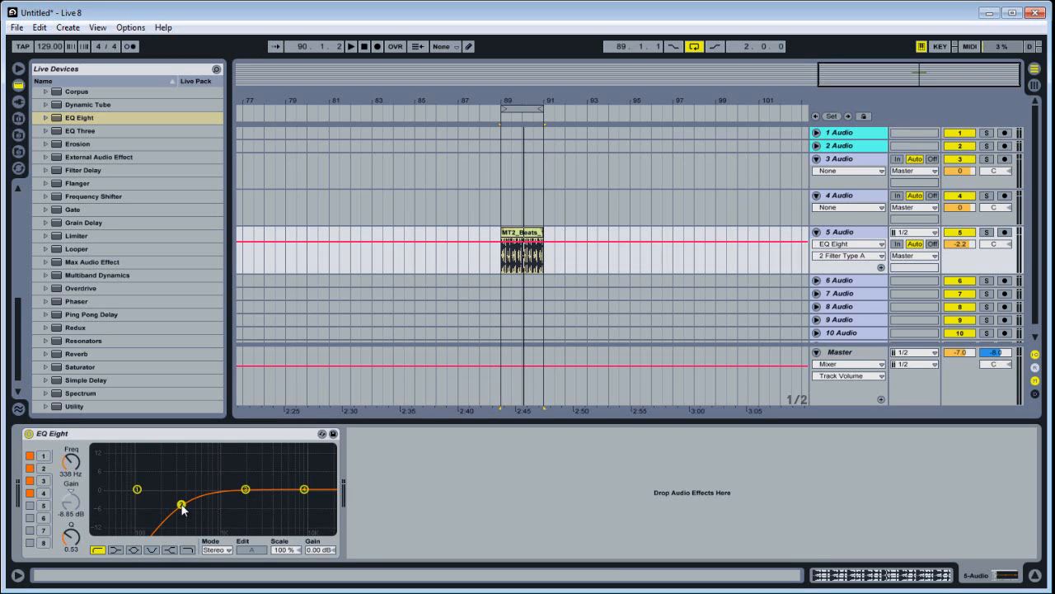
{"action": "left_click_drag", "start_coordinate": [183, 508], "coordinate": [154, 503]}
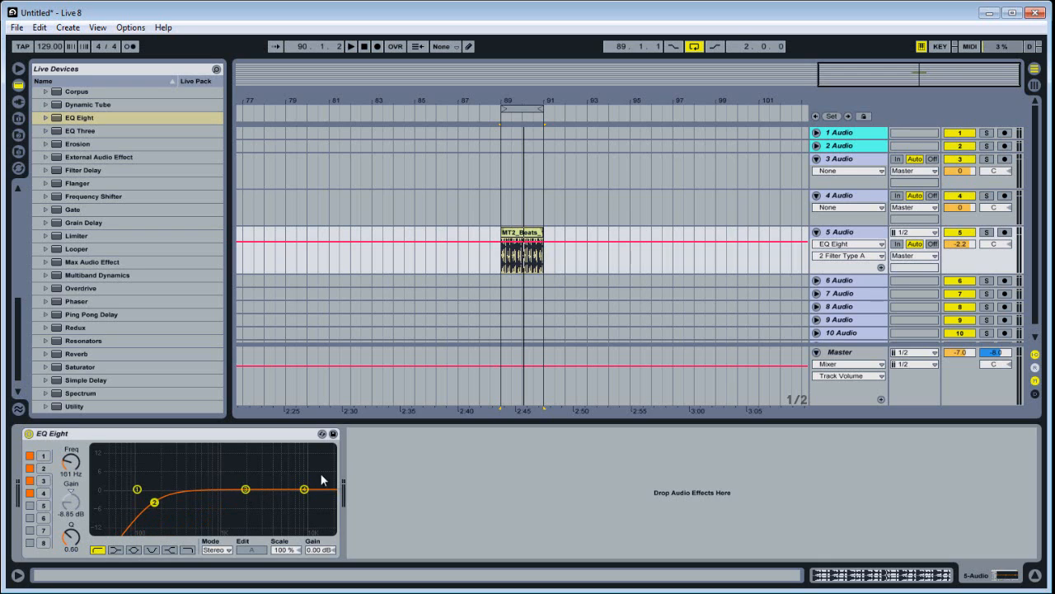
Lower band 2's low cut to the bottom of the frequency range and place band 3 at 450 Hz with 0 dB gain.
{"action": "left_click_drag", "start_coordinate": [248, 491], "coordinate": [94, 499]}
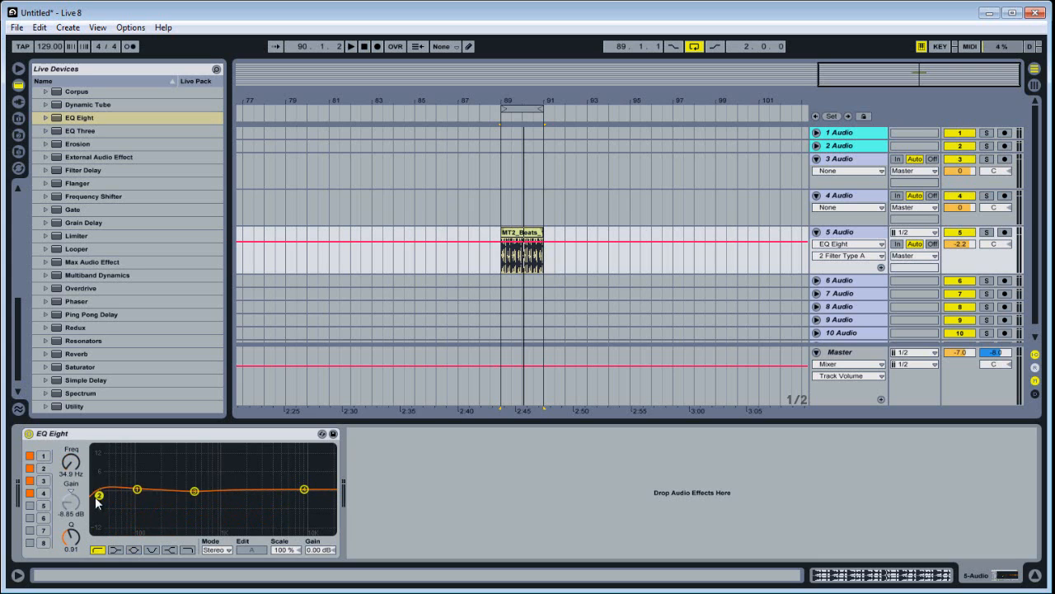
{"action": "left_click", "coordinate": [193, 491]}
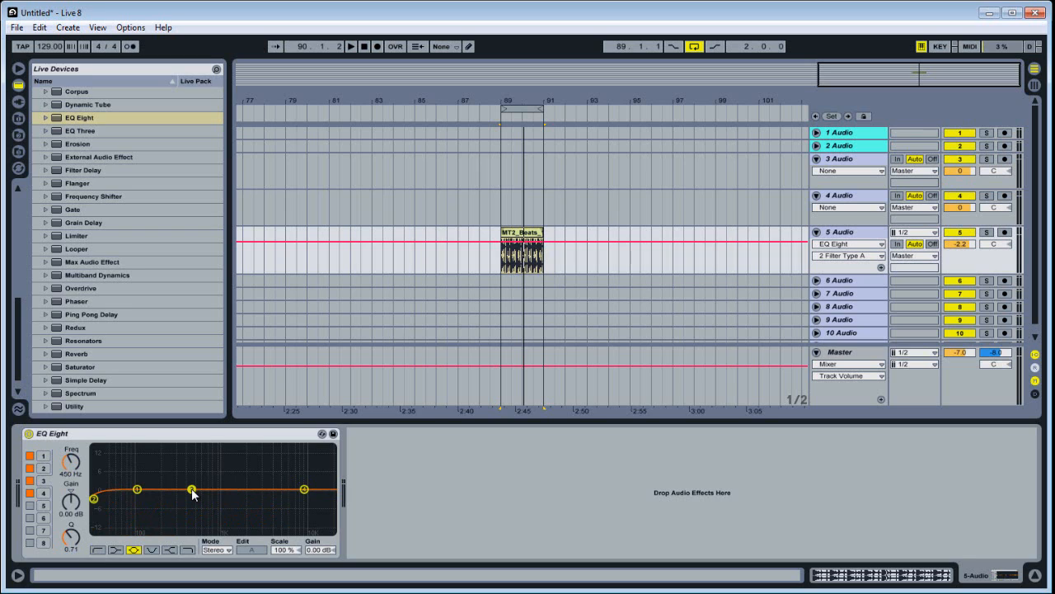
Switch EQ Eight to L/R mode and view the right channel's curve before returning to the left channel.
{"action": "left_click", "coordinate": [227, 550]}
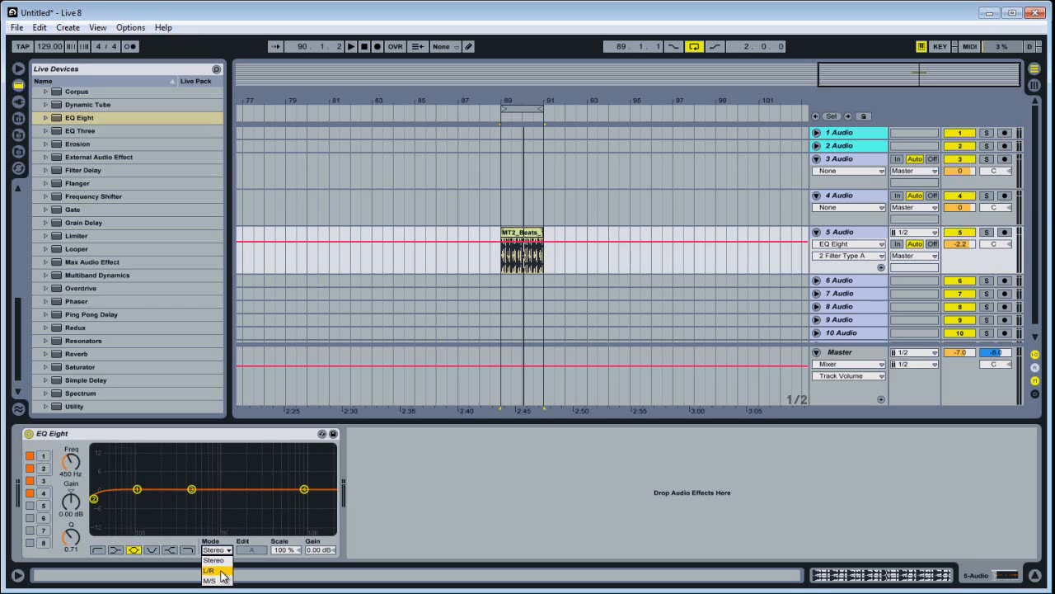
{"action": "left_click", "coordinate": [222, 573]}
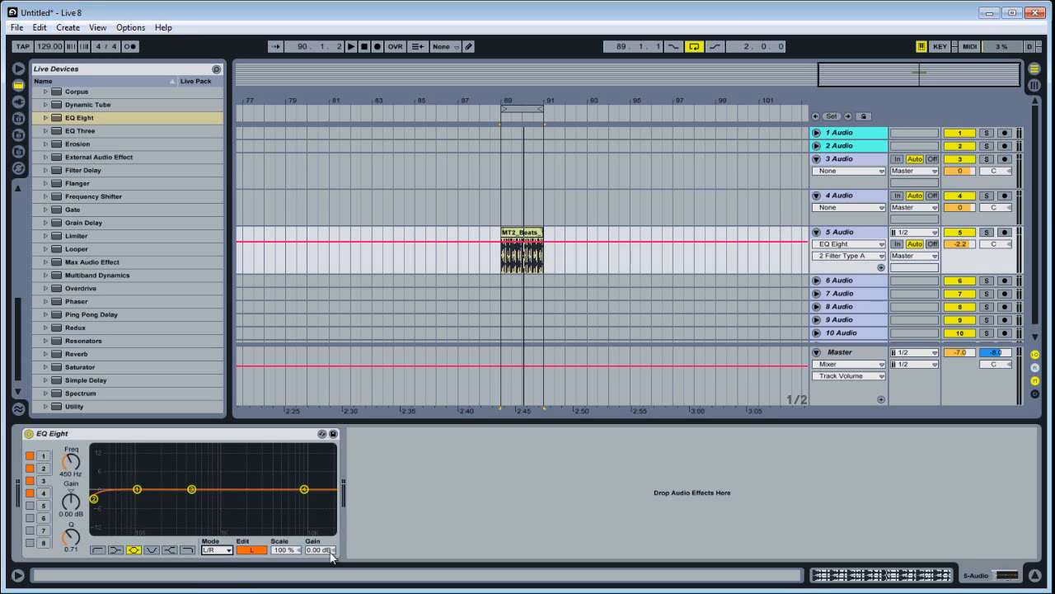
{"action": "left_click", "coordinate": [257, 550]}
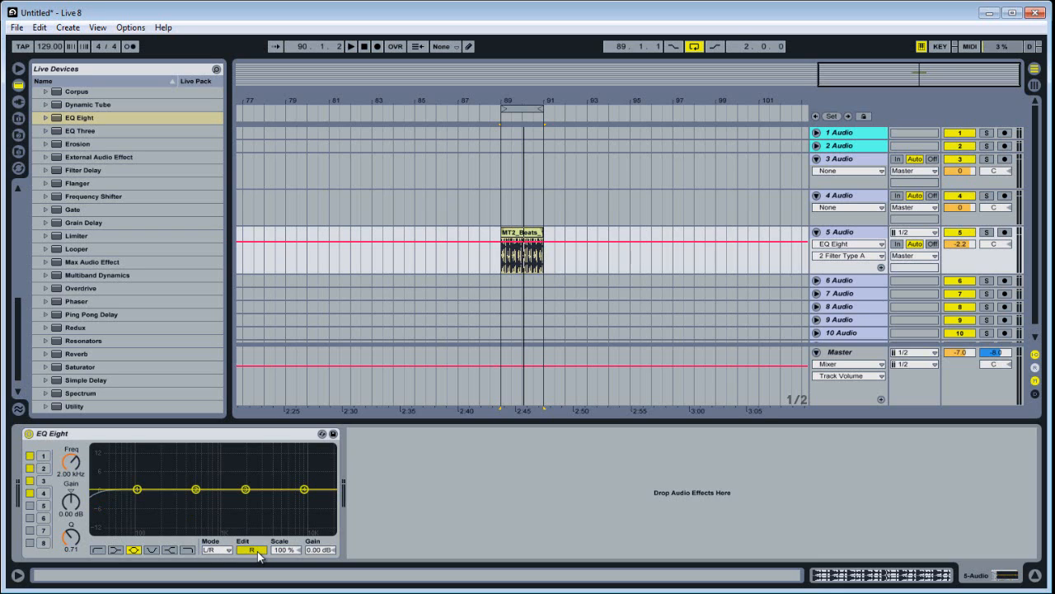
{"action": "left_click", "coordinate": [256, 550]}
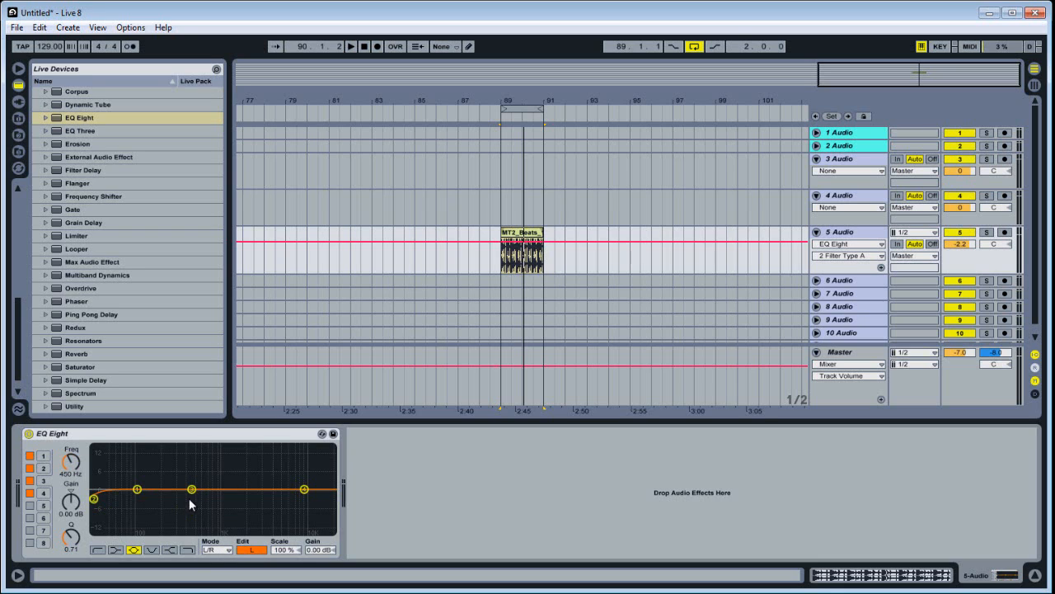
{"action": "left_click", "coordinate": [182, 440]}
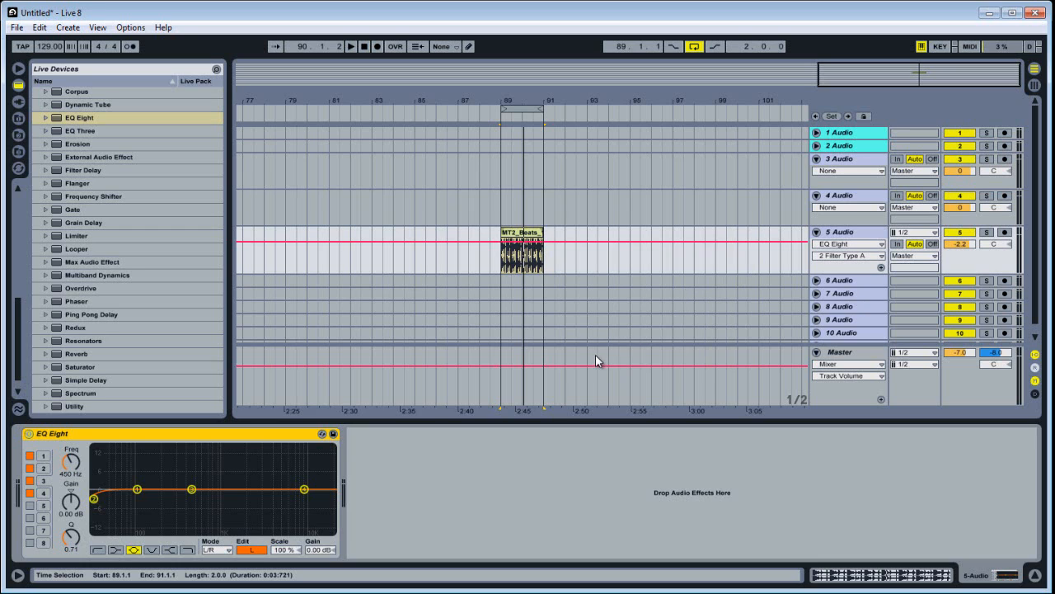
Audition the MT2_Beats clip on track 5 with EQ Eight in L/R mode.
{"action": "left_click", "coordinate": [526, 233]}
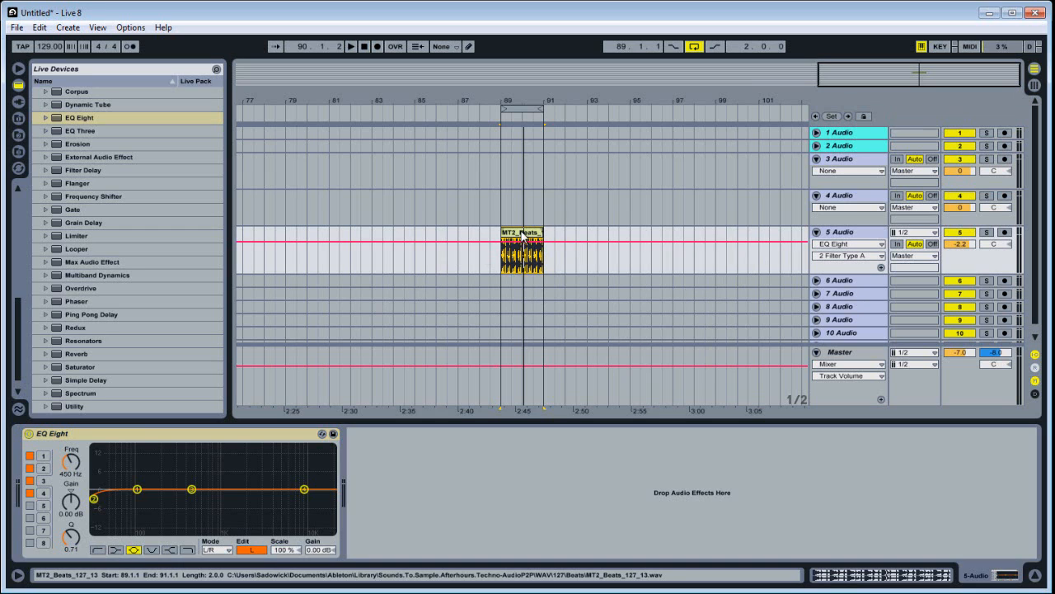
{"action": "key", "text": "space"}
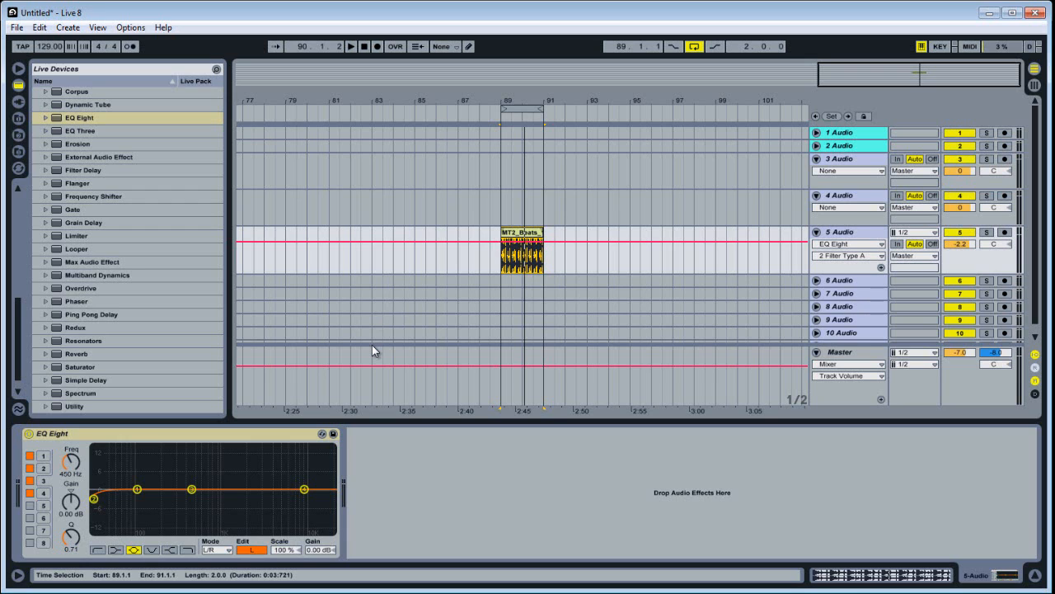
{"action": "key", "text": "space"}
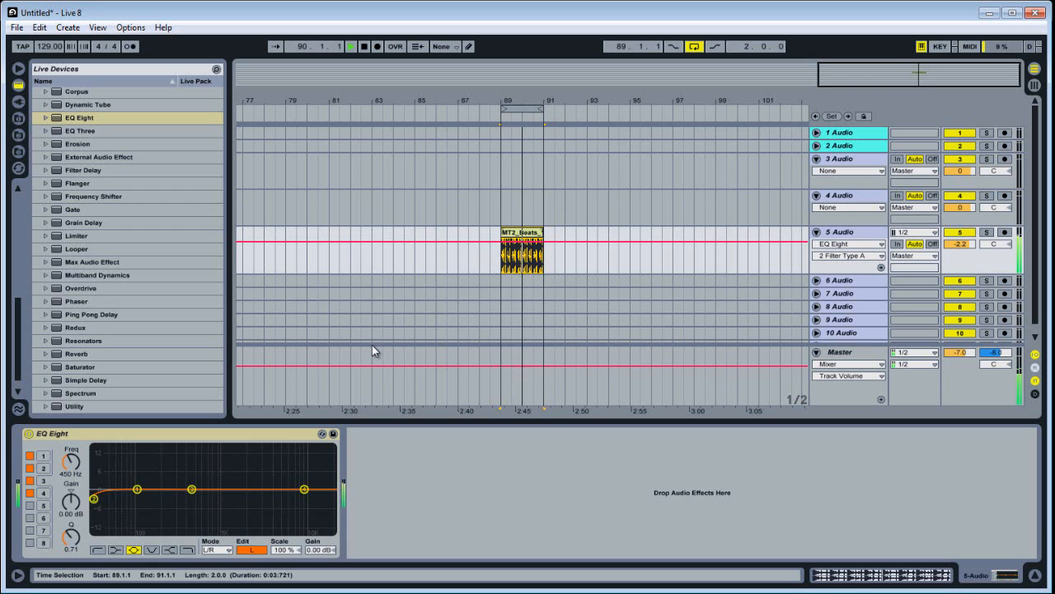
{"action": "key", "text": "space"}
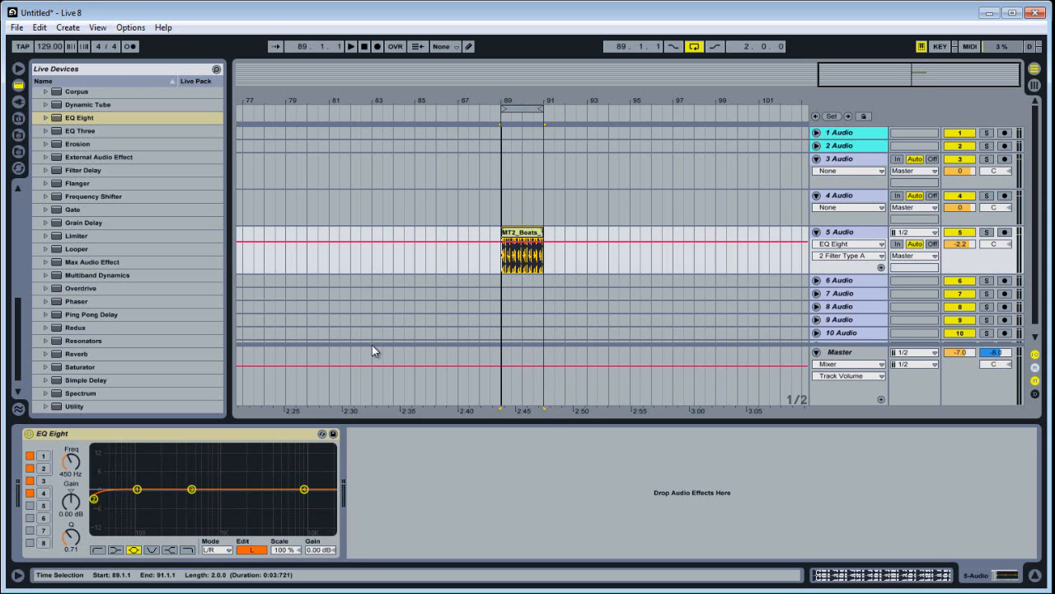
Return EQ Eight to Stereo mode and move band 3 to 358 Hz and -0.25 dB while auditioning the clip.
{"action": "left_click", "coordinate": [218, 550]}
{"action": "left_click", "coordinate": [213, 560]}
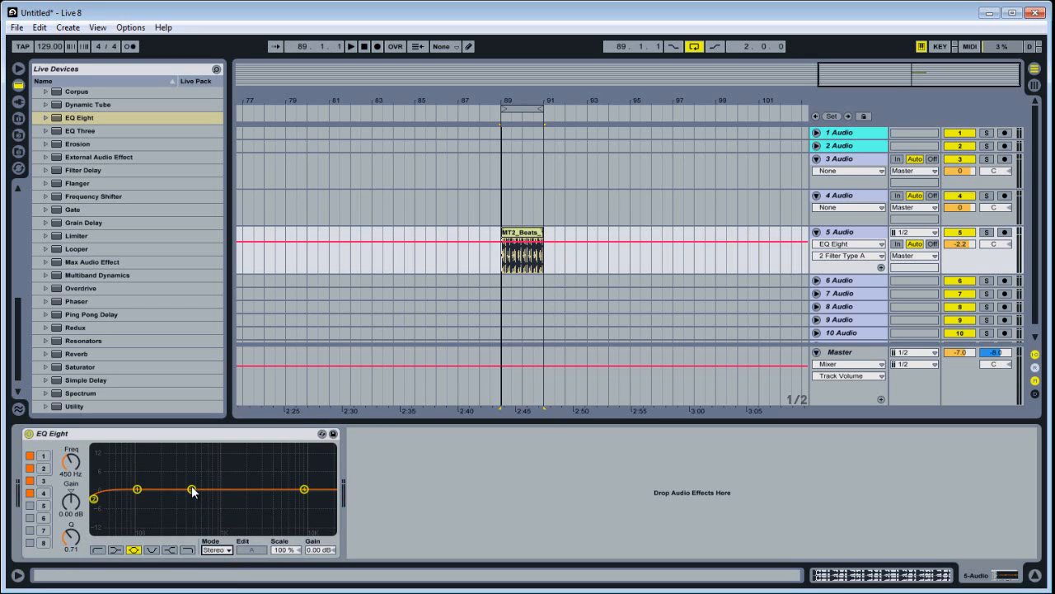
{"action": "left_click", "coordinate": [515, 233]}
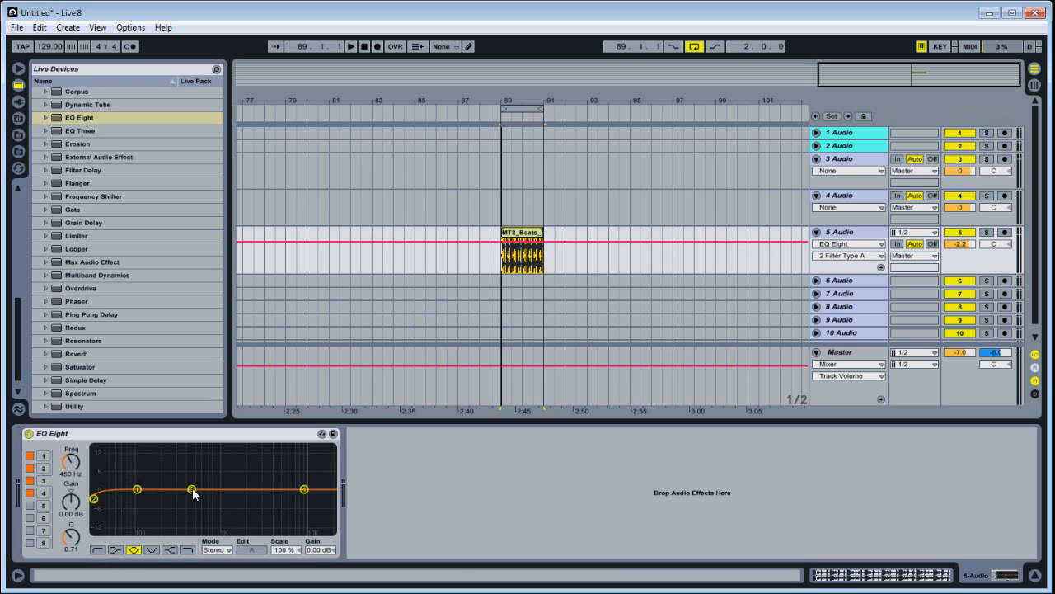
{"action": "key", "text": "space"}
{"action": "mouse_move", "coordinate": [192, 493]}
{"action": "left_mouse_down"}
{"action": "mouse_move", "coordinate": [134, 528]}
{"action": "mouse_move", "coordinate": [158, 531]}
{"action": "mouse_move", "coordinate": [147, 532]}
{"action": "mouse_move", "coordinate": [184, 494]}
{"action": "left_mouse_up"}
{"action": "key", "text": "space"}
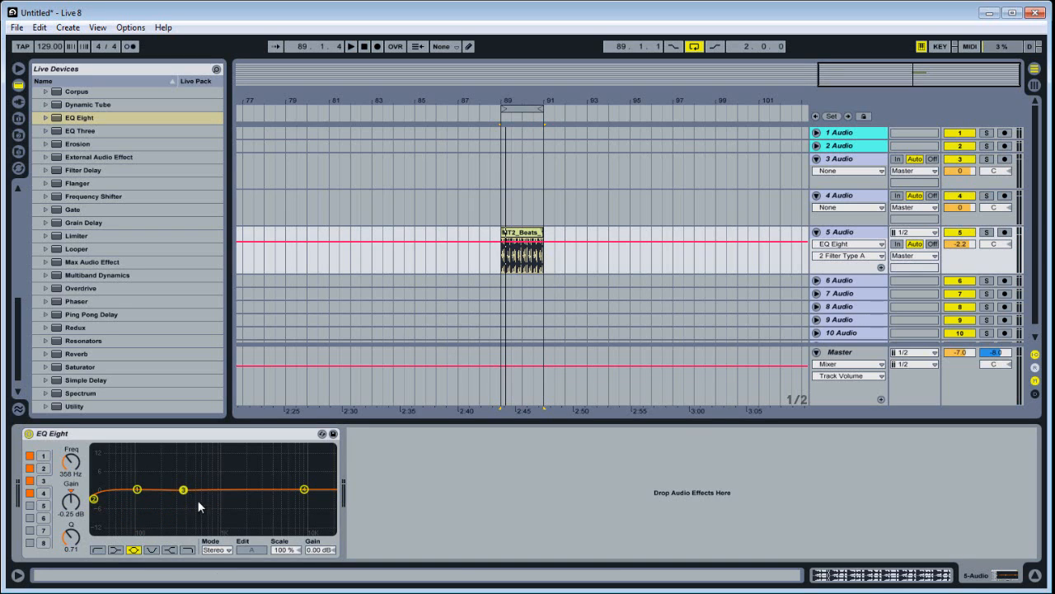
Set EQ Eight to L/R mode and cut the left channel's band 3 to -12 dB at about 118 Hz.
{"action": "left_click", "coordinate": [216, 549]}
{"action": "left_click", "coordinate": [209, 571]}
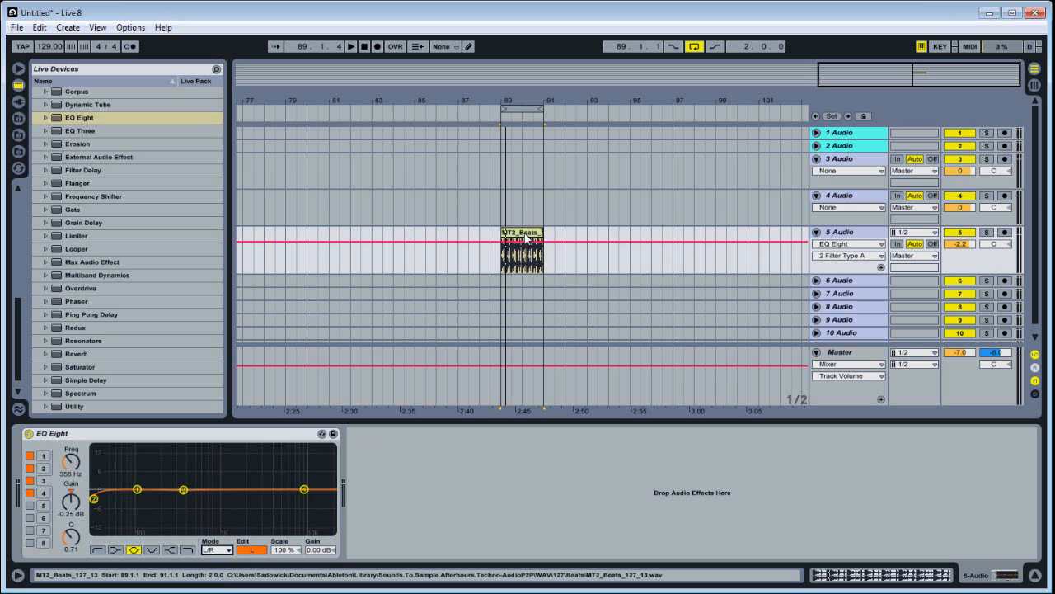
{"action": "left_click", "coordinate": [184, 490]}
{"action": "key", "text": "space"}
{"action": "left_click_drag", "start_coordinate": [184, 492], "coordinate": [143, 524]}
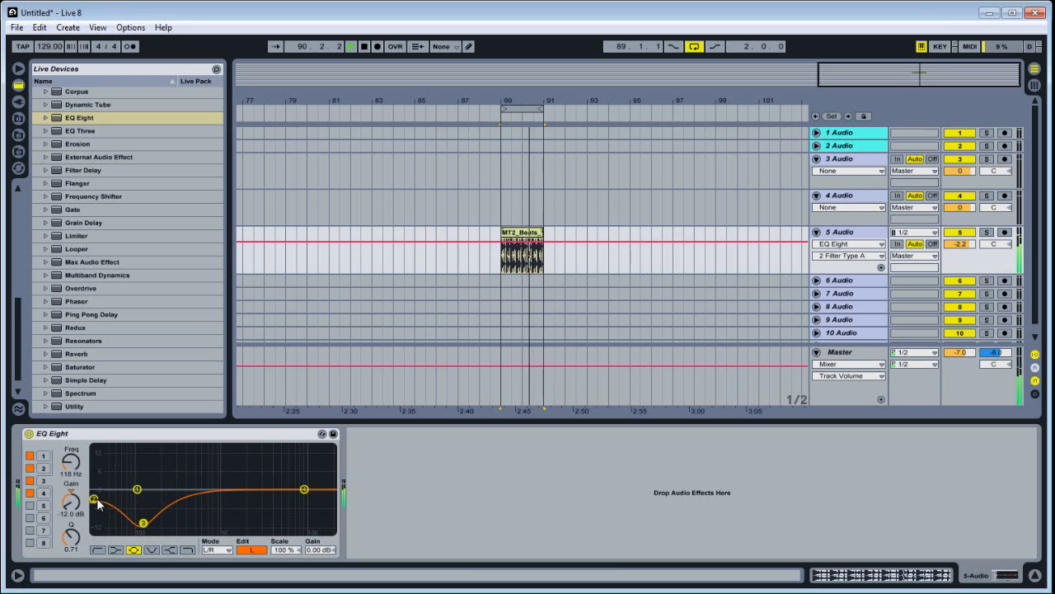
Raise the left channel's low cut to about 47 Hz and set band 3 to about -9.1 dB at 123 Hz.
{"action": "mouse_move", "coordinate": [93, 499]}
{"action": "left_mouse_down"}
{"action": "mouse_move", "coordinate": [139, 495]}
{"action": "mouse_move", "coordinate": [236, 514]}
{"action": "mouse_move", "coordinate": [109, 500]}
{"action": "left_mouse_up"}
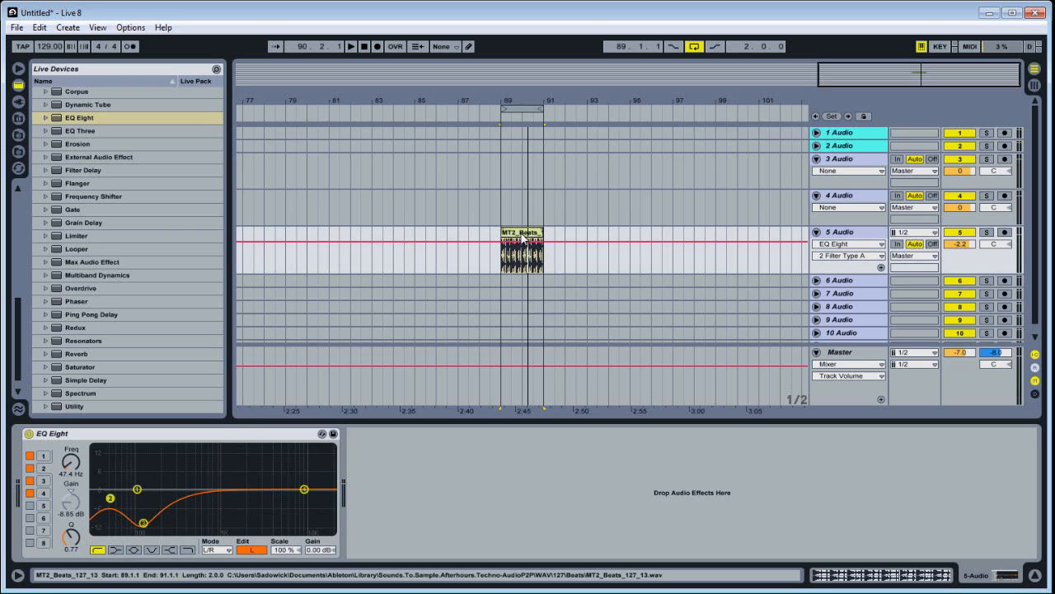
{"action": "key", "text": "space"}
{"action": "left_click", "coordinate": [143, 519]}
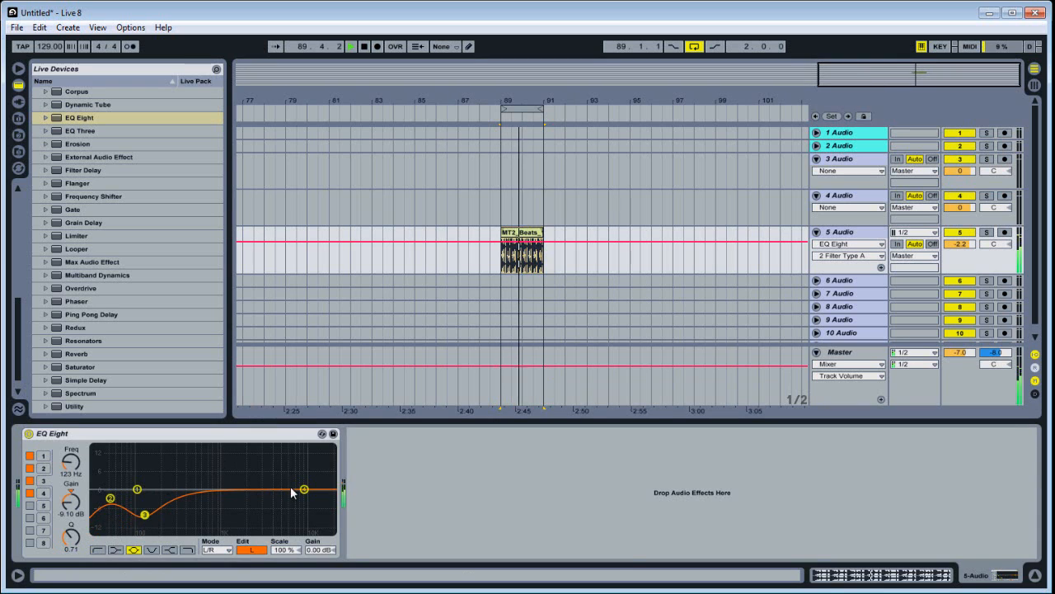
Check the right channel's curve, then give the left channel a small band 4 boost just above 1 kHz.
{"action": "left_click", "coordinate": [258, 550]}
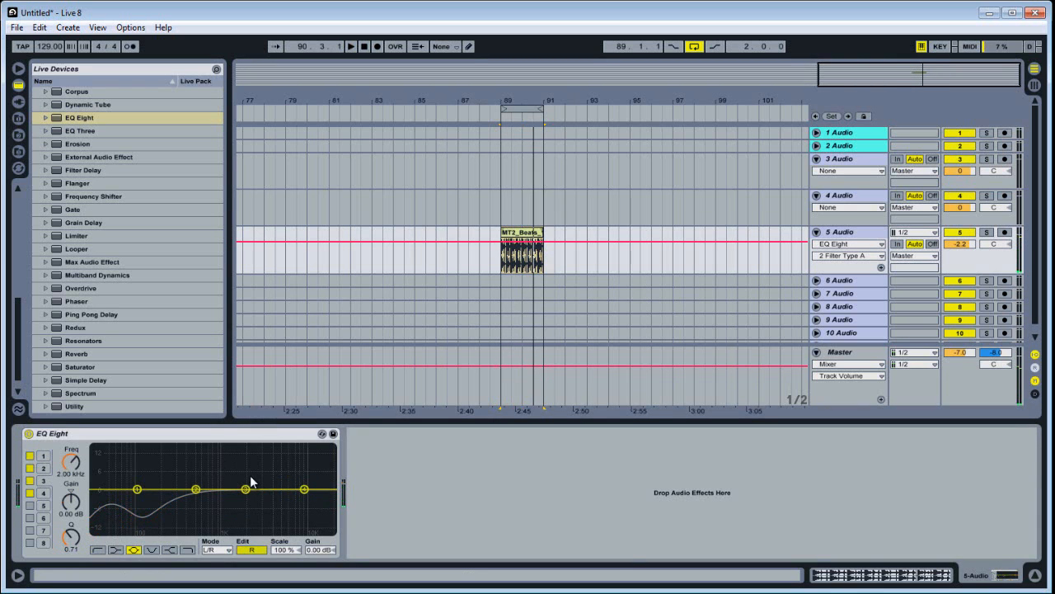
{"action": "left_click", "coordinate": [255, 553]}
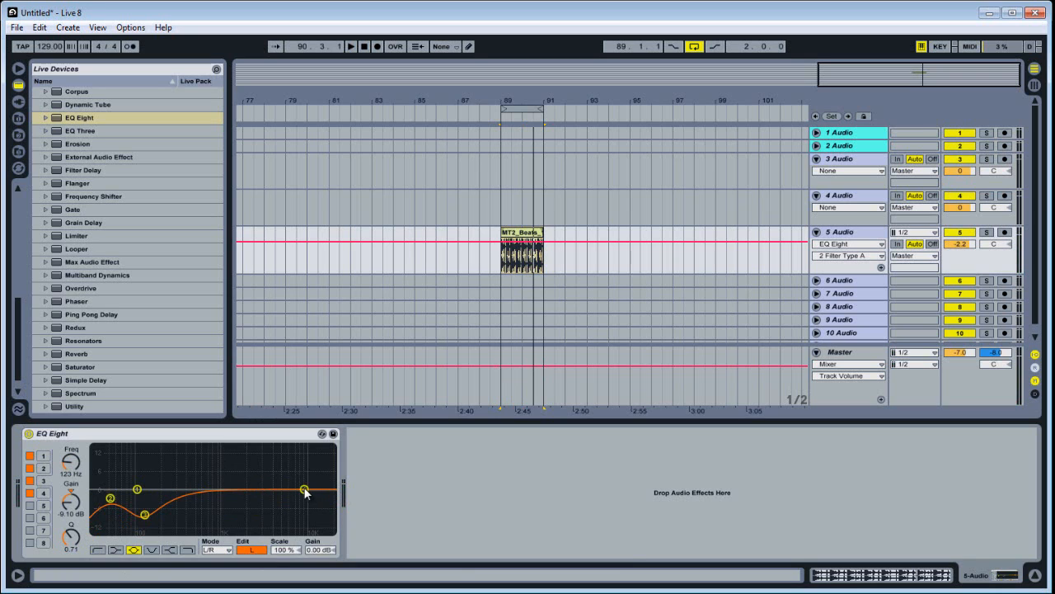
{"action": "left_click_drag", "start_coordinate": [302, 490], "coordinate": [235, 481]}
{"action": "key", "text": "space"}
On the right channel, boost band 4 to about 1 dB at 7.4 kHz and band 1 to about 2 dB at 116 Hz.
{"action": "left_click", "coordinate": [251, 550]}
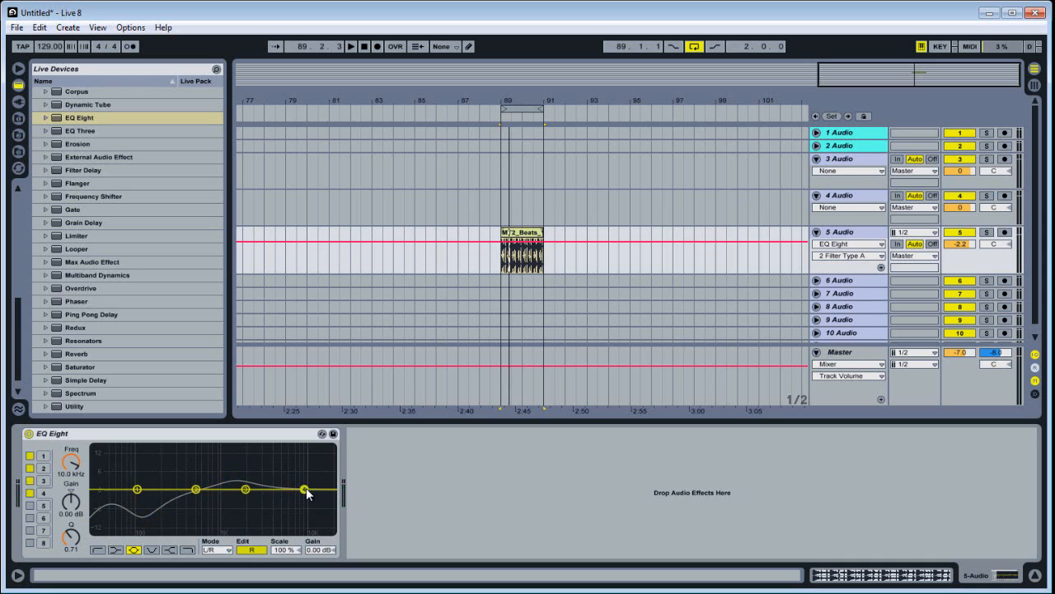
{"action": "mouse_move", "coordinate": [307, 489]}
{"action": "left_mouse_down"}
{"action": "mouse_move", "coordinate": [300, 471]}
{"action": "mouse_move", "coordinate": [293, 487]}
{"action": "left_mouse_up"}
{"action": "key", "text": "space"}
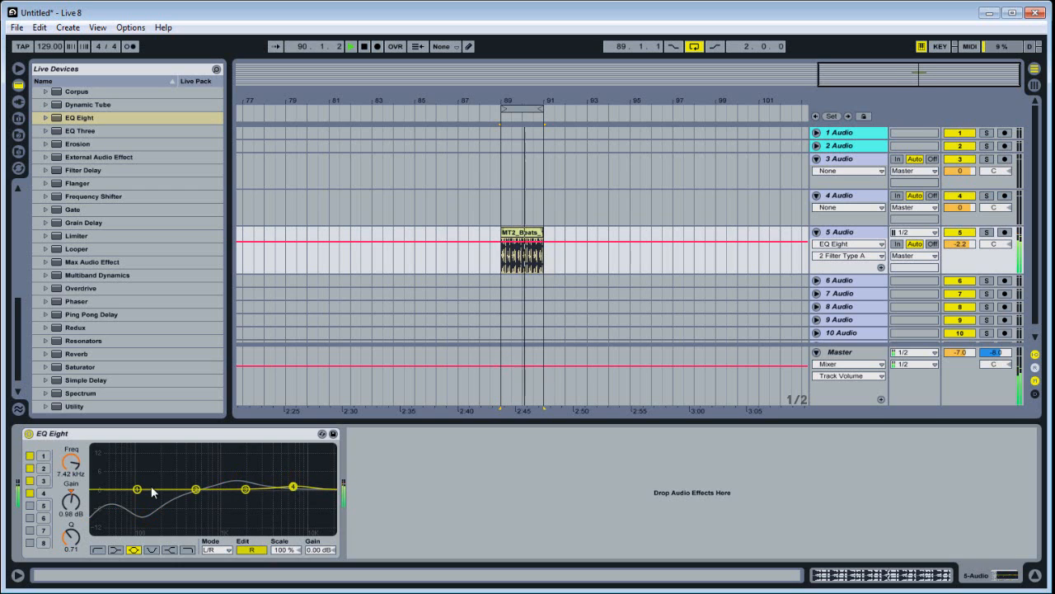
{"action": "mouse_move", "coordinate": [137, 493]}
{"action": "left_mouse_down"}
{"action": "mouse_move", "coordinate": [142, 464]}
{"action": "mouse_move", "coordinate": [143, 483]}
{"action": "left_mouse_up"}
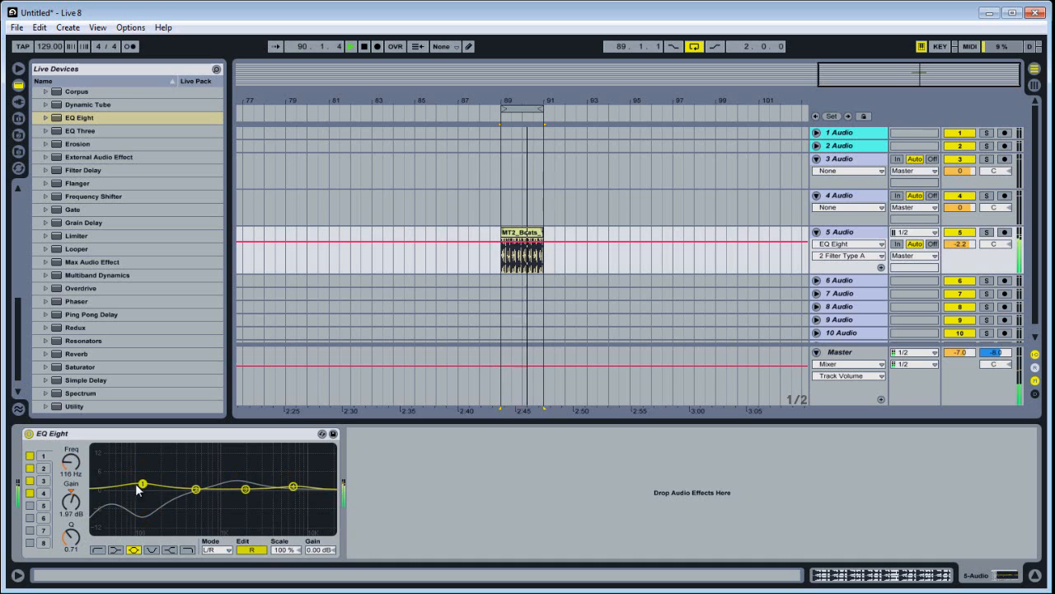
Bypass and re-enable EQ Eight to compare the sound, then display the left channel's curve for editing.
{"action": "left_click", "coordinate": [29, 434]}
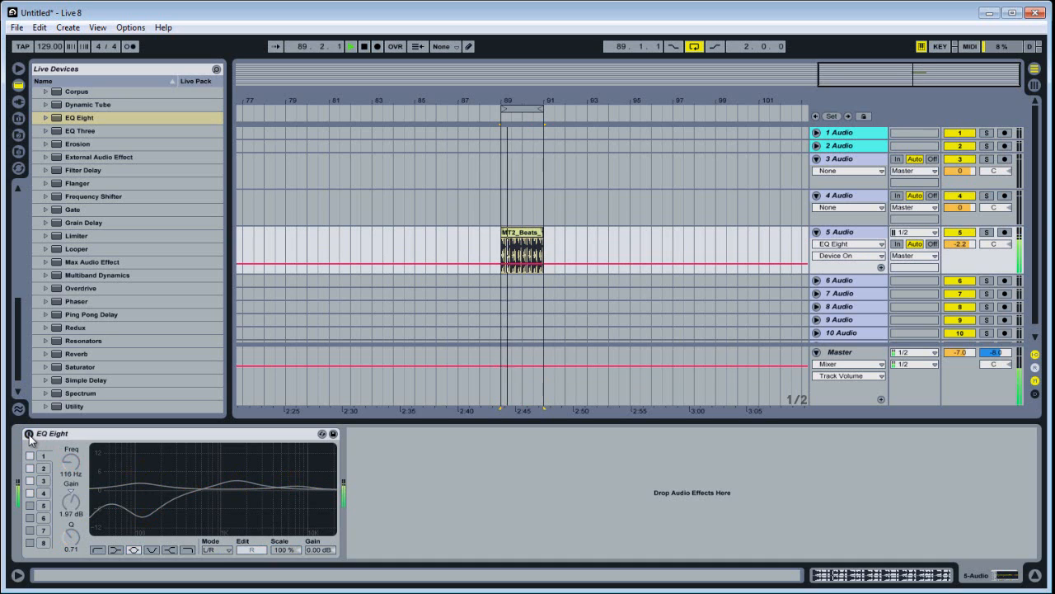
{"action": "left_click", "coordinate": [29, 434]}
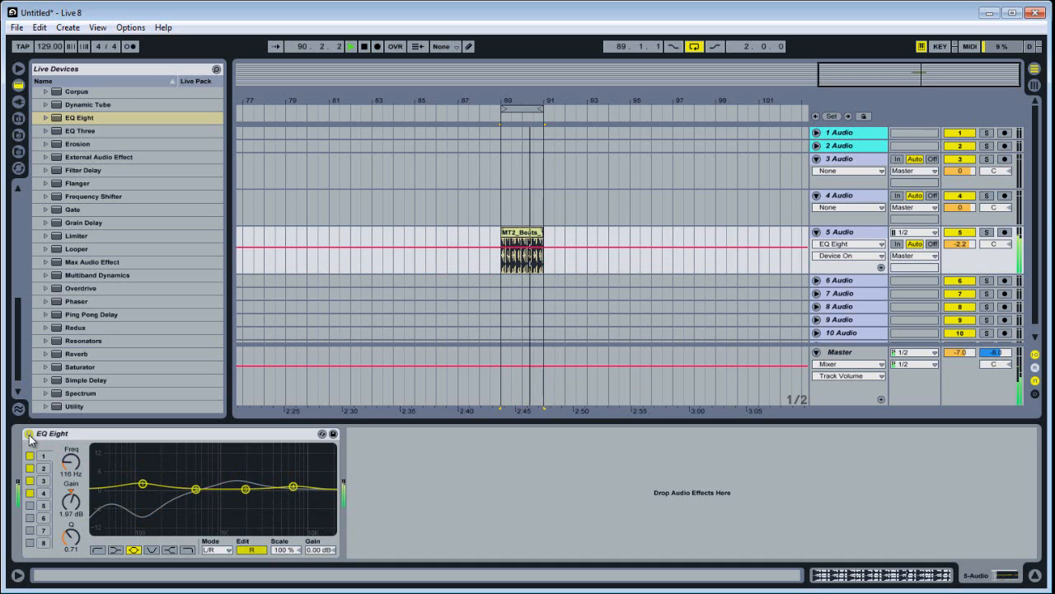
{"action": "left_click", "coordinate": [256, 550]}
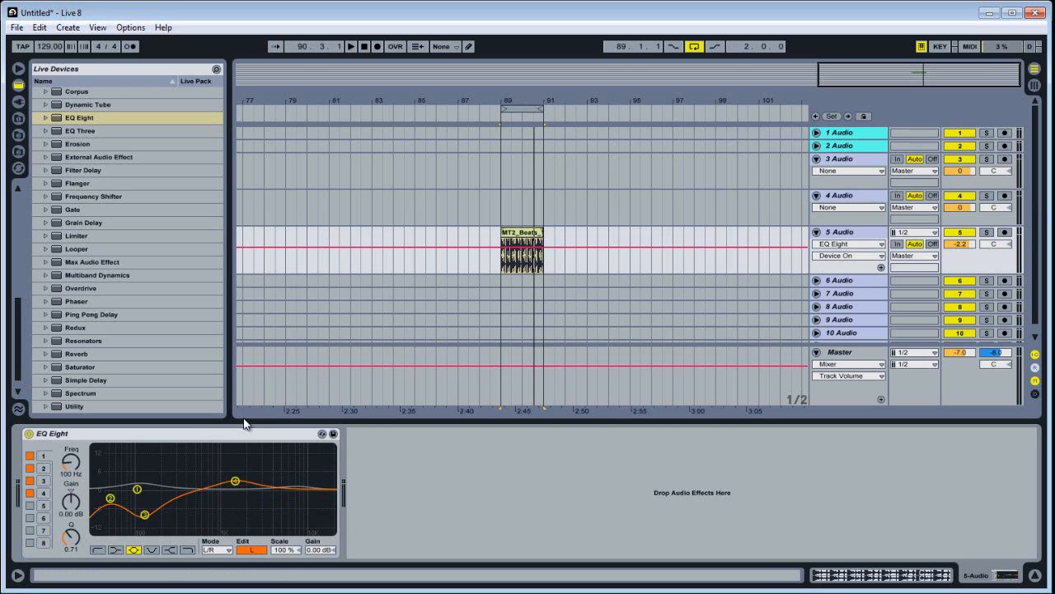
Replace the beat loop track's EQ Eight with a fresh EQ Eight and set it to M/S mode.
{"action": "right_click", "coordinate": [129, 439]}
{"action": "key", "text": "Escape"}
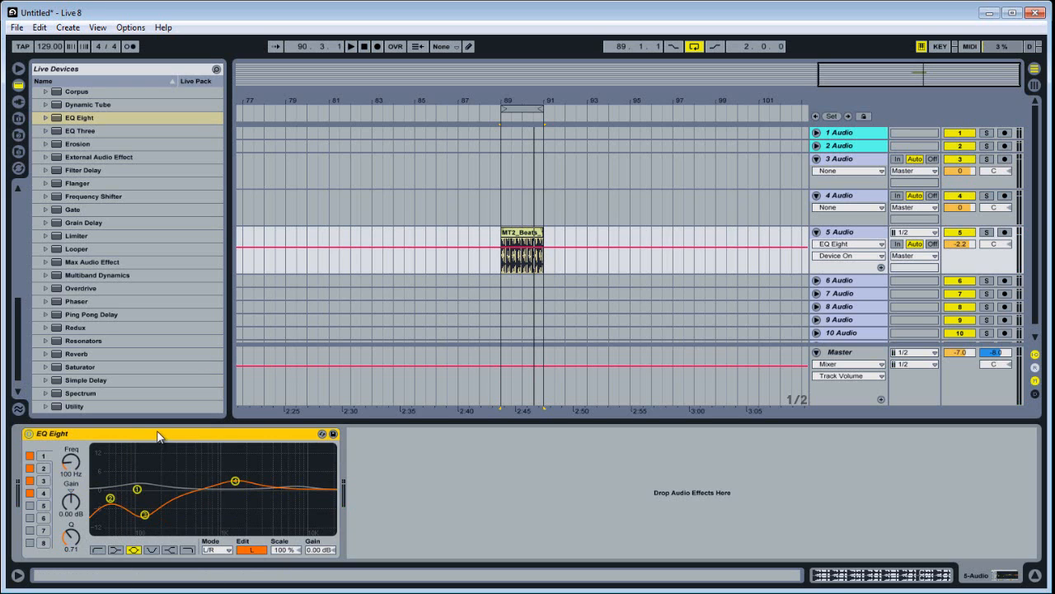
{"action": "right_click", "coordinate": [158, 432]}
{"action": "left_click", "coordinate": [165, 437]}
{"action": "left_click_drag", "start_coordinate": [88, 118], "coordinate": [169, 467]}
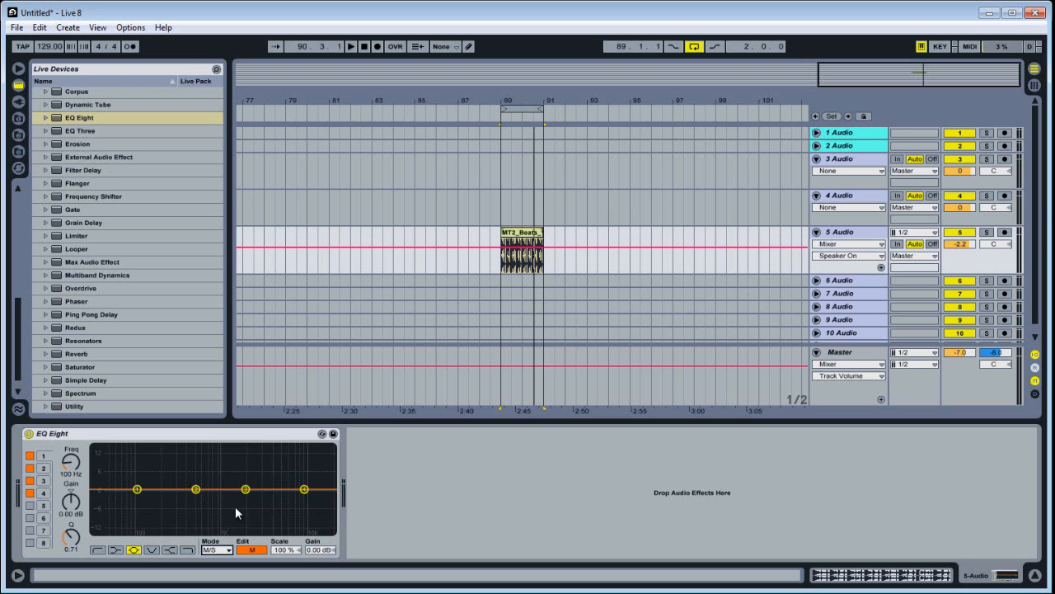
On the Mid curve, turn off bands 2 to 4, make band 1 a low cut at about 48 Hz, and audition it.
{"action": "left_click", "coordinate": [30, 467]}
{"action": "left_click", "coordinate": [30, 480]}
{"action": "left_click", "coordinate": [30, 492]}
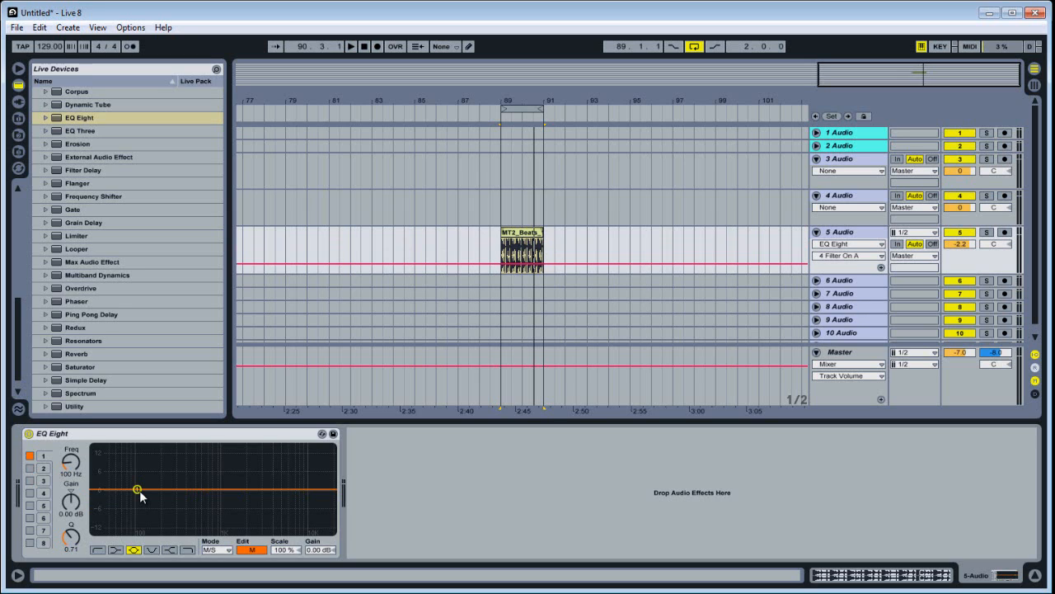
{"action": "left_click_drag", "start_coordinate": [138, 493], "coordinate": [111, 500]}
{"action": "left_click", "coordinate": [98, 550]}
{"action": "key", "text": "space"}
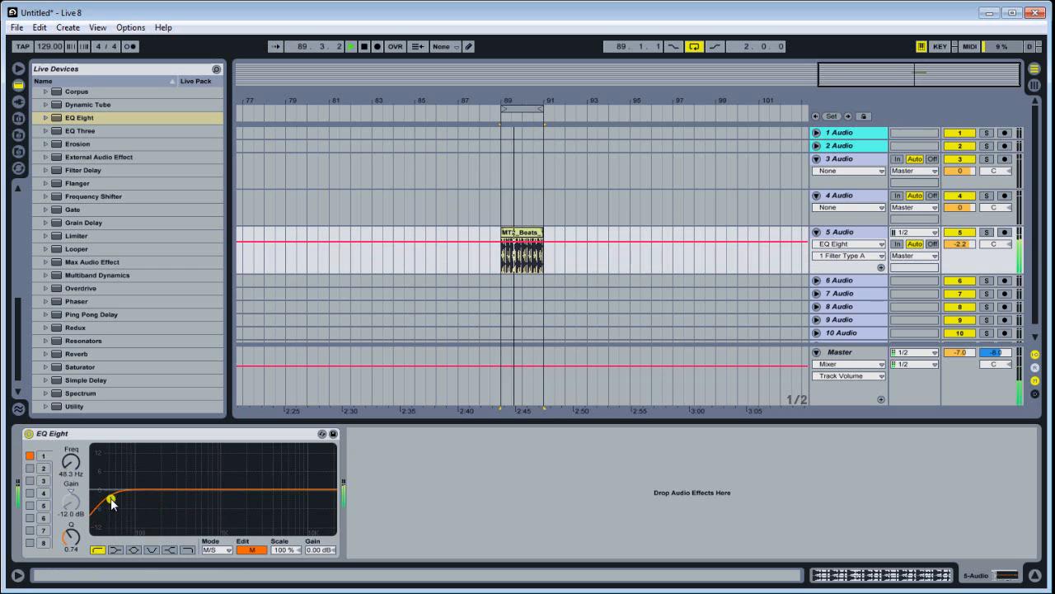
{"action": "key", "text": "space"}
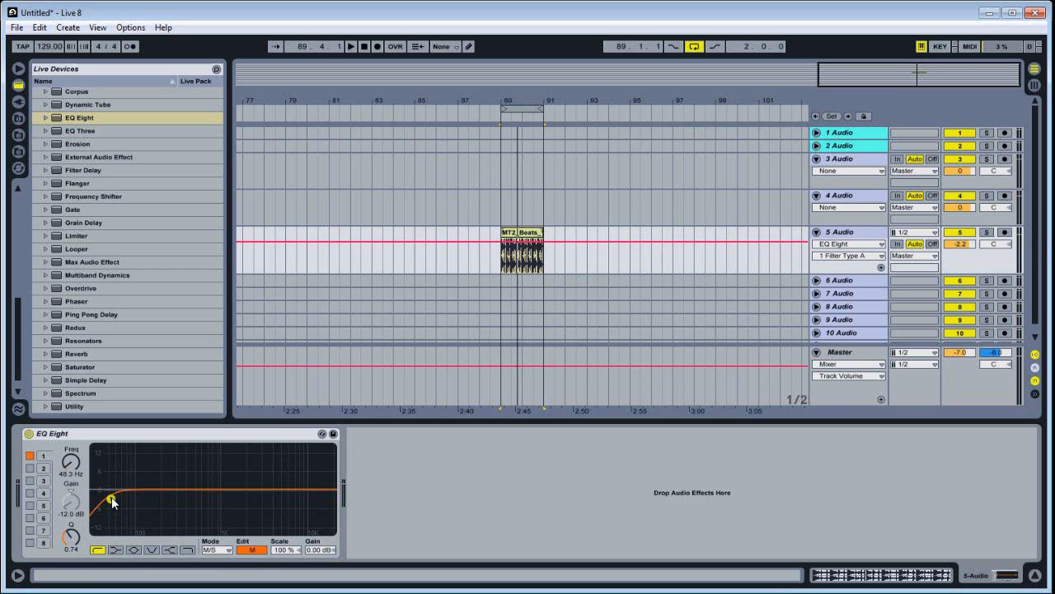
Sweep the Mid low cut up to 22 kHz to audition only the side signal, then return it to about 30 Hz.
{"action": "key", "text": "space"}
{"action": "left_click_drag", "start_coordinate": [112, 502], "coordinate": [334, 512]}
{"action": "key", "text": "space"}
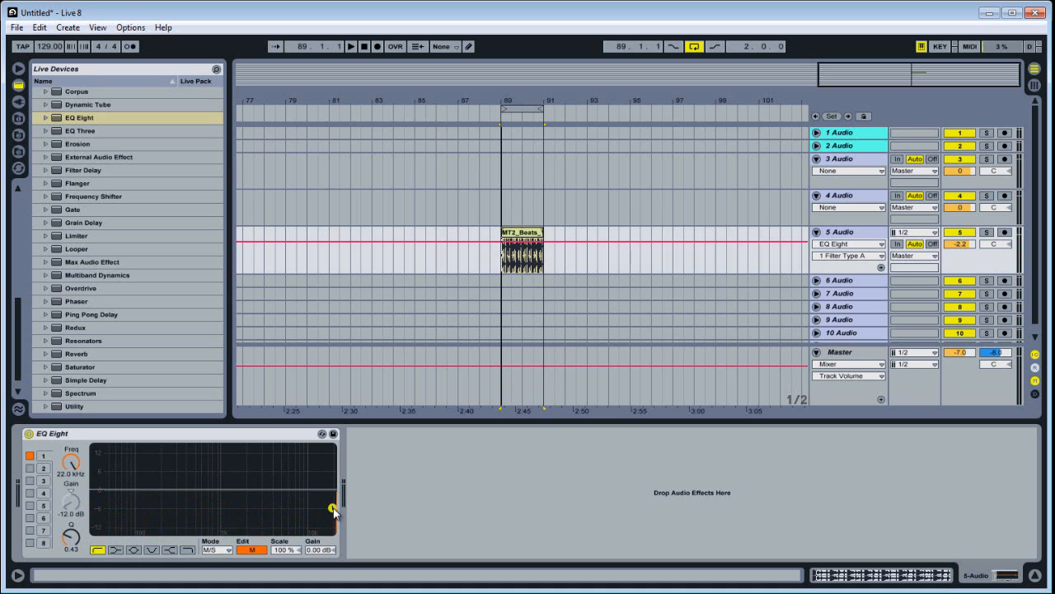
{"action": "key", "text": "space"}
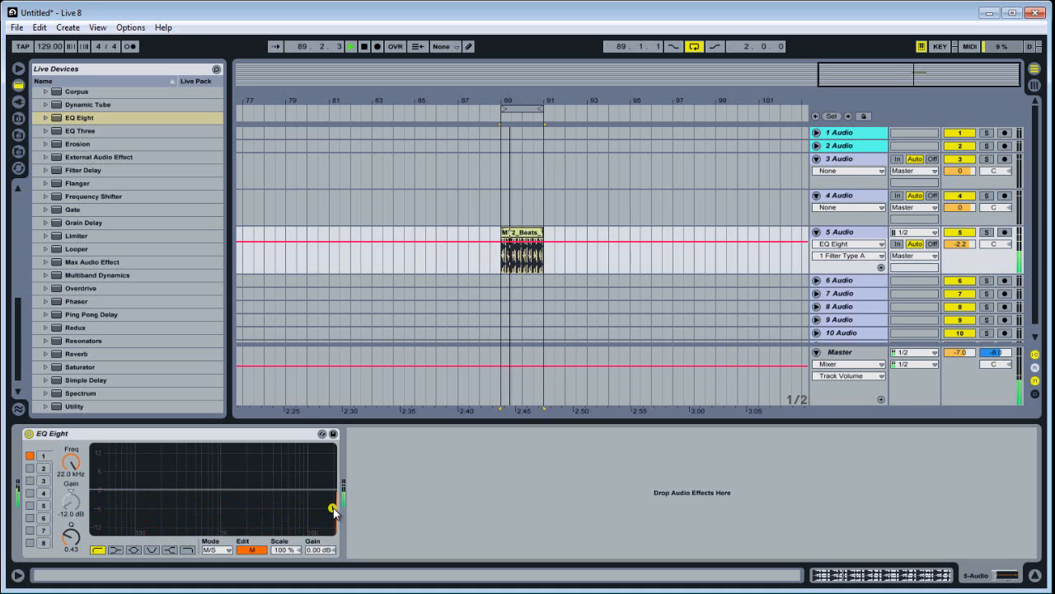
{"action": "key", "text": "space"}
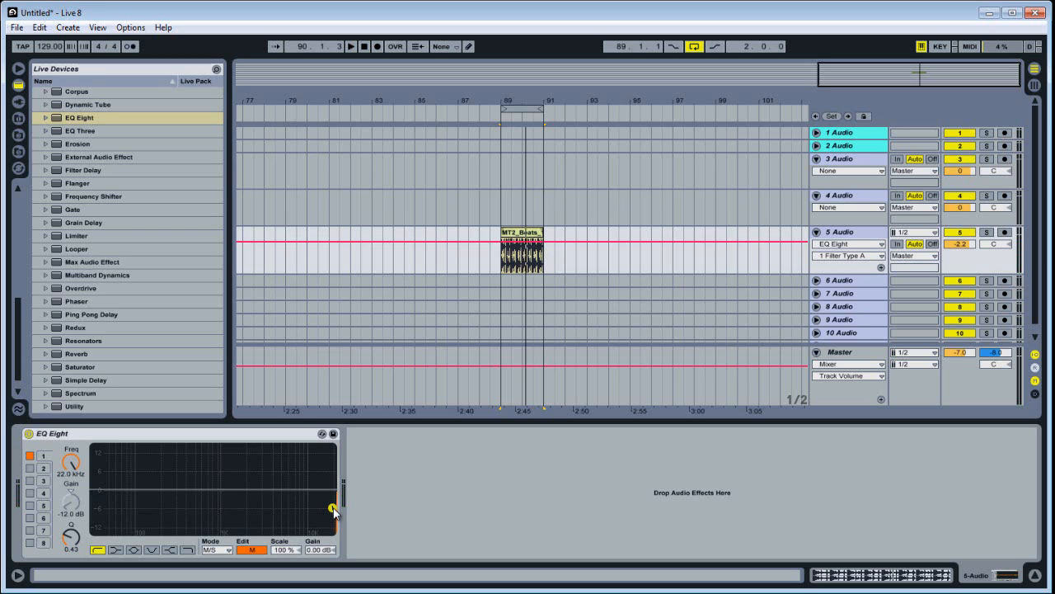
{"action": "left_click_drag", "start_coordinate": [334, 511], "coordinate": [95, 501]}
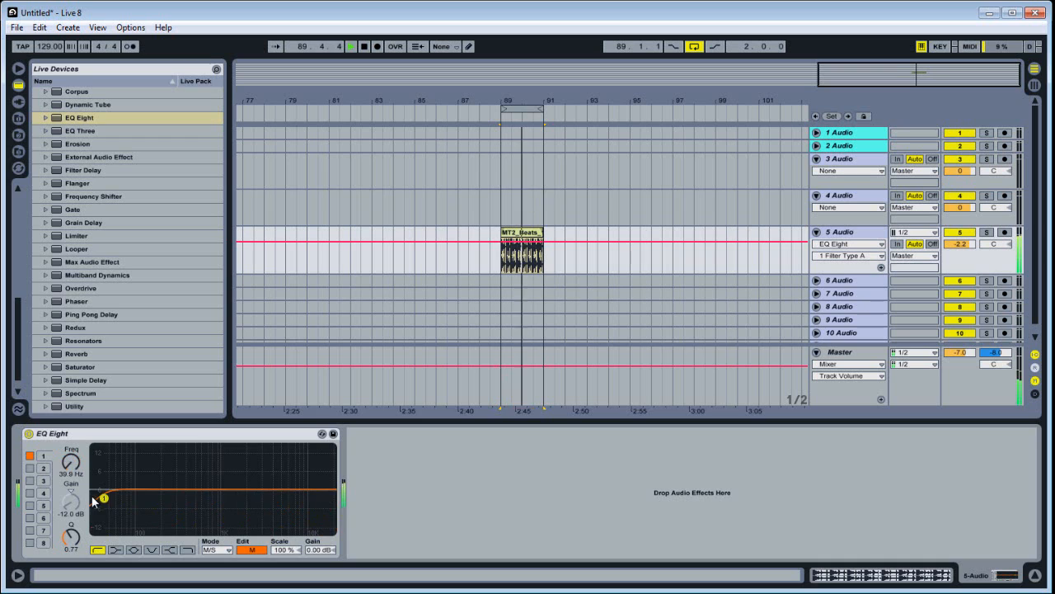
Display the Side curve for editing and make its band 1 a low cut at about 44 Hz.
{"action": "left_click", "coordinate": [251, 550]}
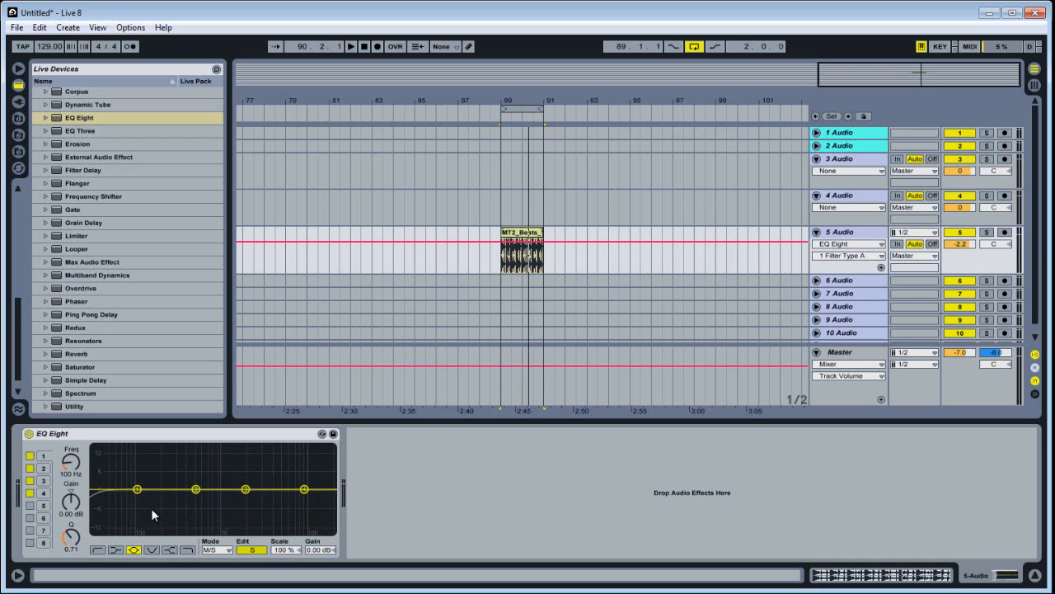
{"action": "left_click_drag", "start_coordinate": [138, 490], "coordinate": [107, 499]}
{"action": "left_click", "coordinate": [98, 551]}
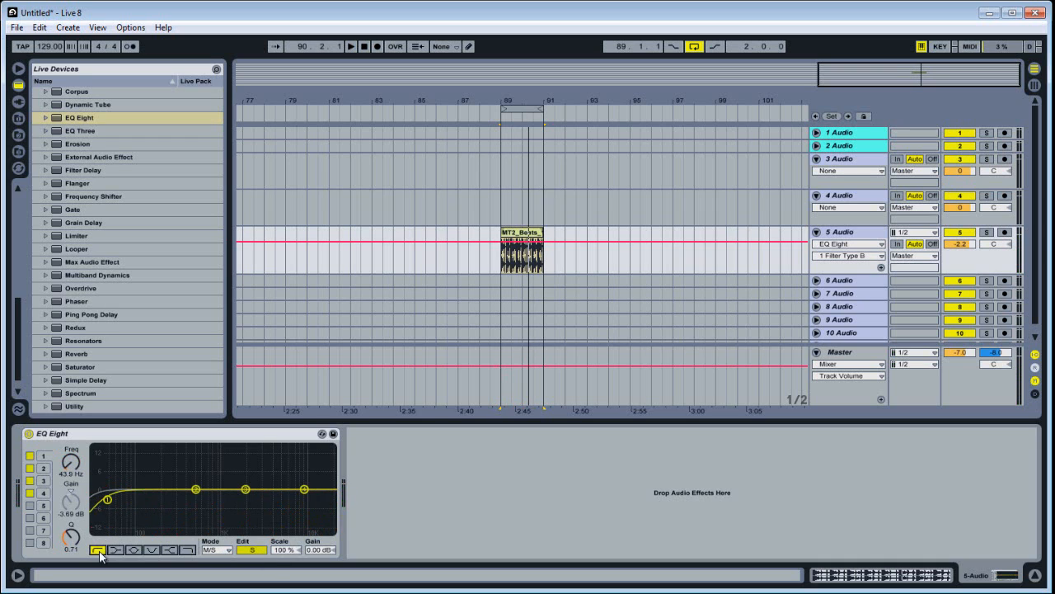
{"action": "left_click", "coordinate": [110, 500]}
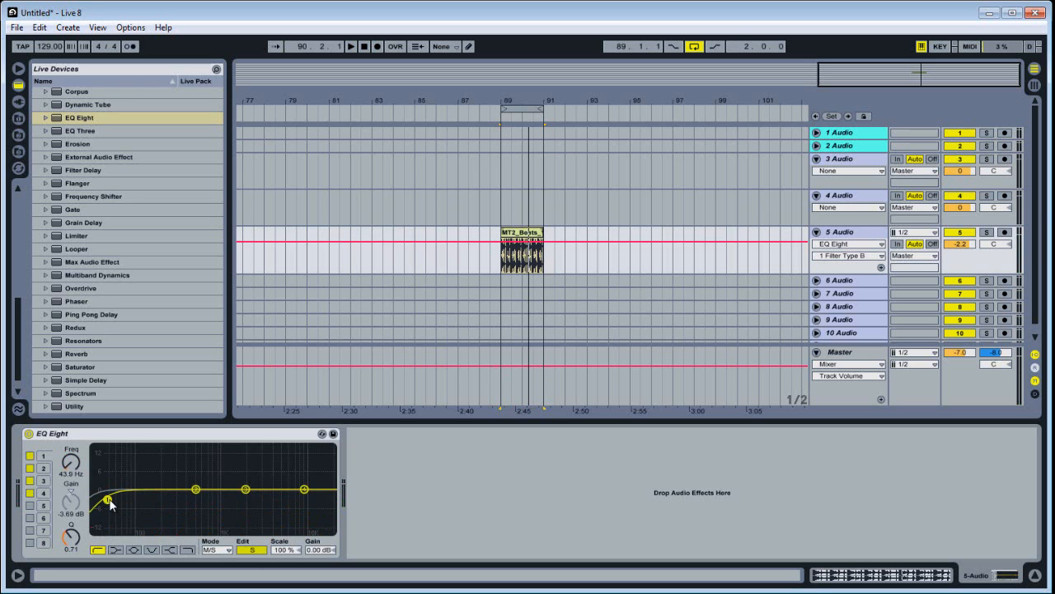
Sweep the Side low cut up to 22 kHz during playback, then bypass and re-enable EQ Eight to compare the sound.
{"action": "key", "text": "space"}
{"action": "left_click_drag", "start_coordinate": [110, 501], "coordinate": [312, 516]}
{"action": "left_click", "coordinate": [29, 434]}
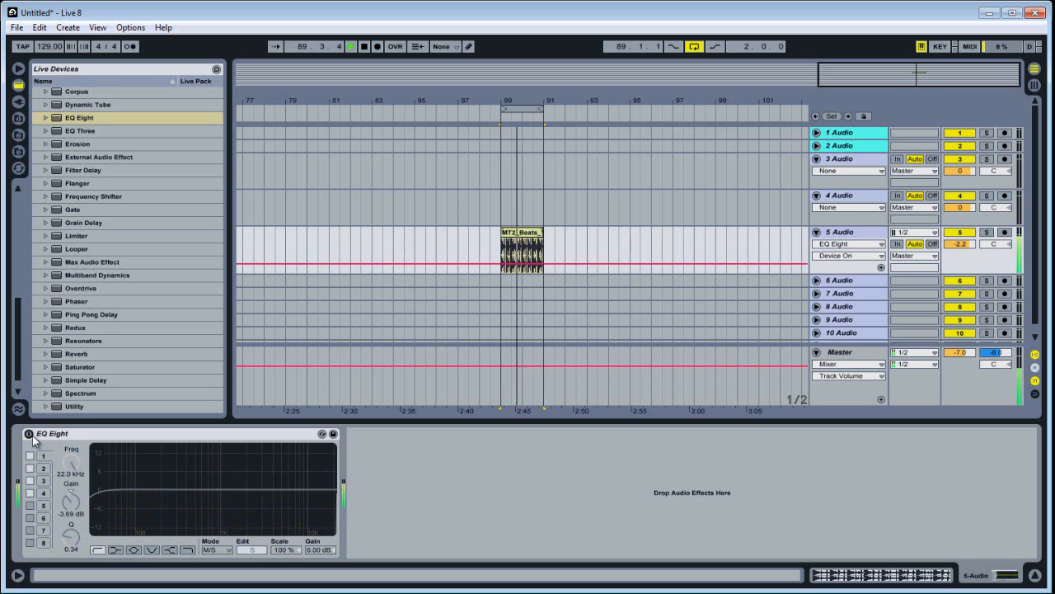
{"action": "left_click", "coordinate": [29, 434]}
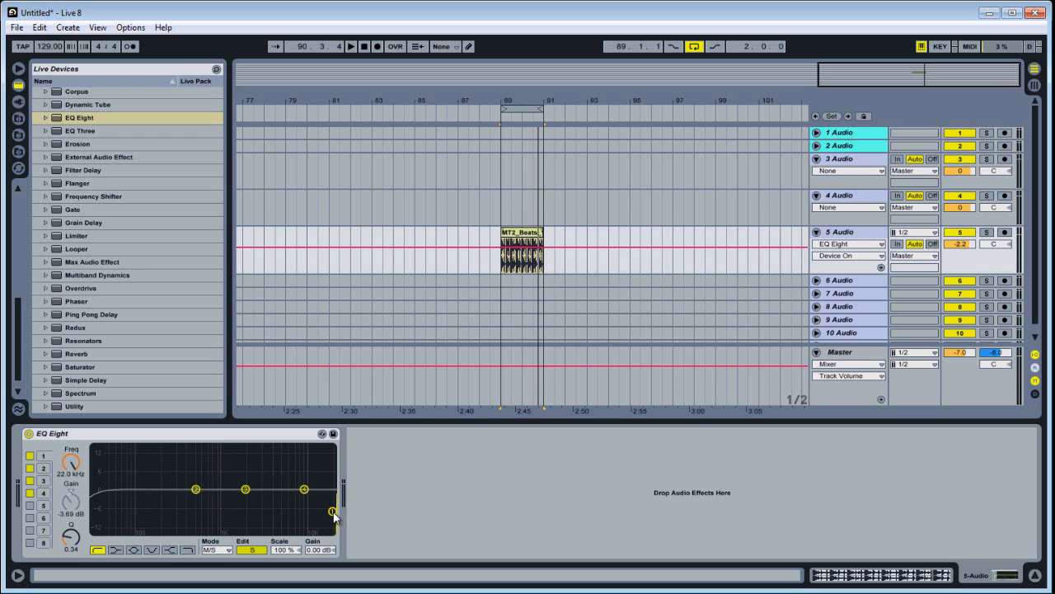
Open iZotope Ozone 5 on the Master track, dismiss its Preset Manager, and show the Stereo Imaging module.
{"action": "left_click", "coordinate": [947, 391]}
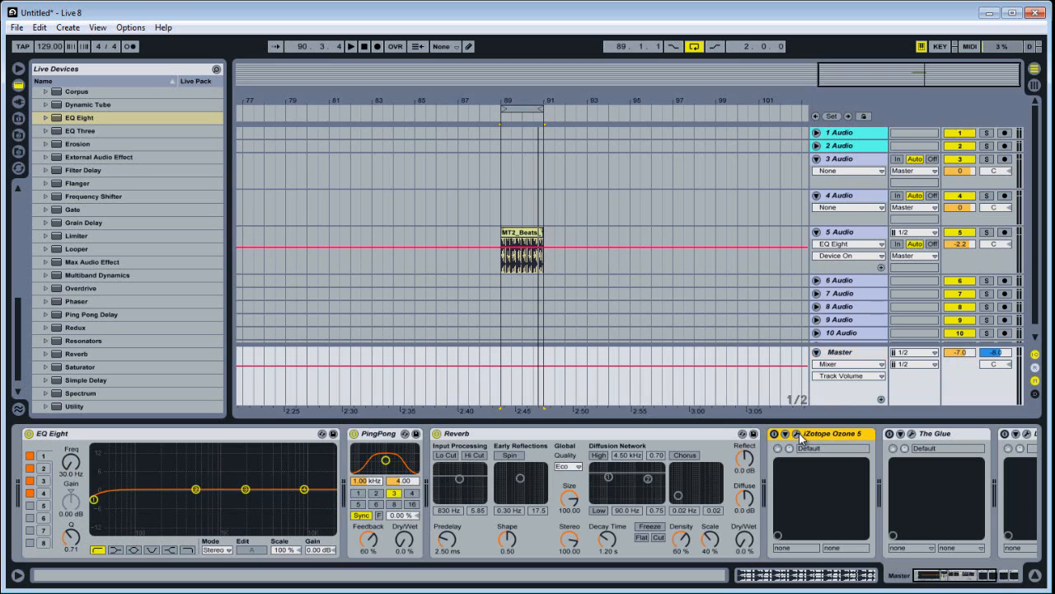
{"action": "left_click", "coordinate": [797, 435]}
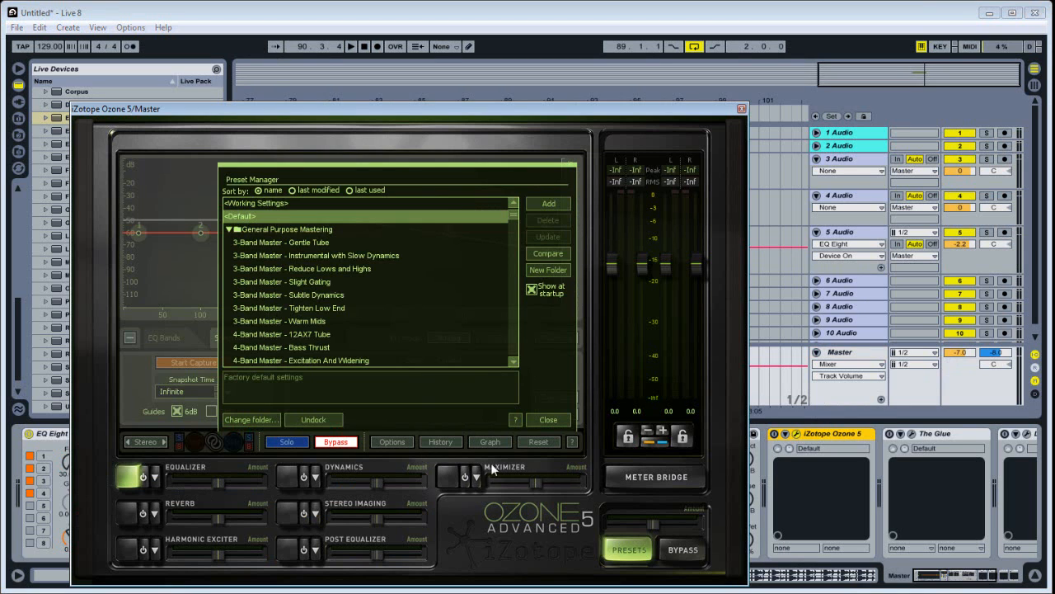
{"action": "left_click", "coordinate": [534, 420]}
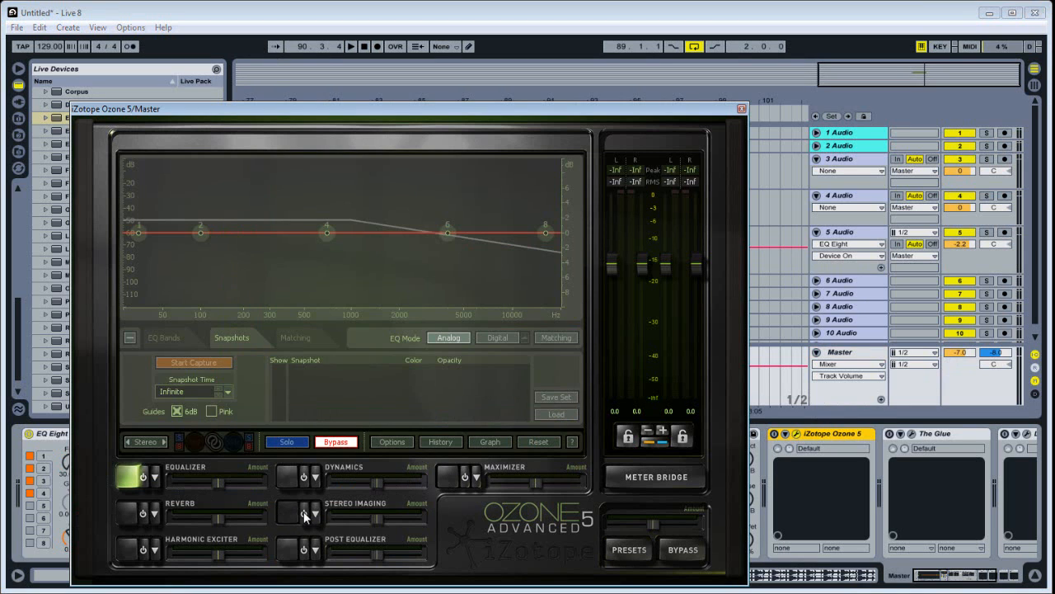
{"action": "left_click", "coordinate": [297, 515]}
Enable the Ozone 5 device, reposition its window, and play the loop to view the vectorscope.
{"action": "left_click_drag", "start_coordinate": [512, 108], "coordinate": [604, 92]}
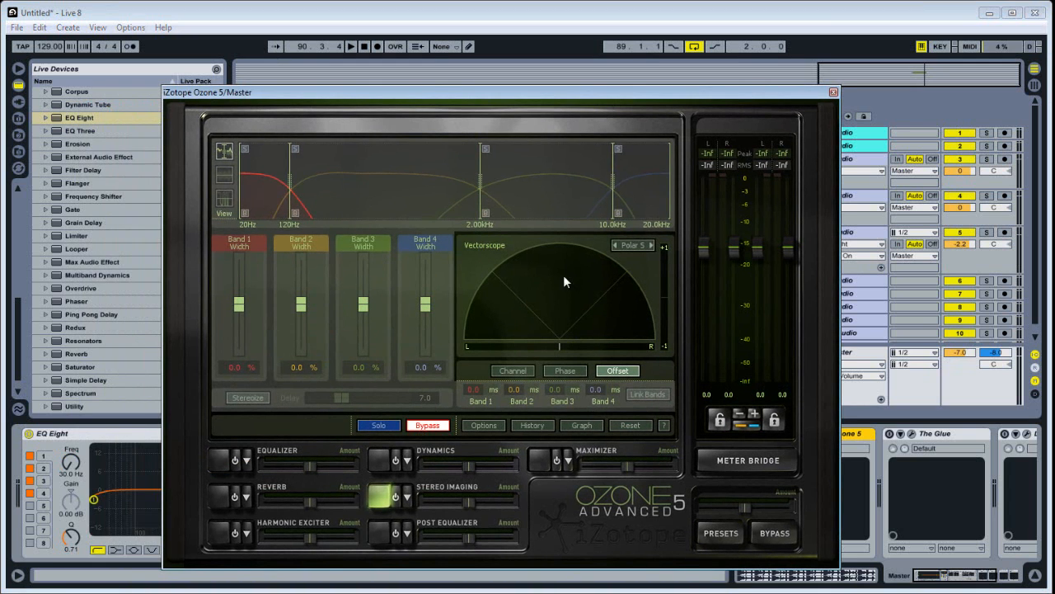
{"action": "left_click_drag", "start_coordinate": [480, 95], "coordinate": [513, 98]}
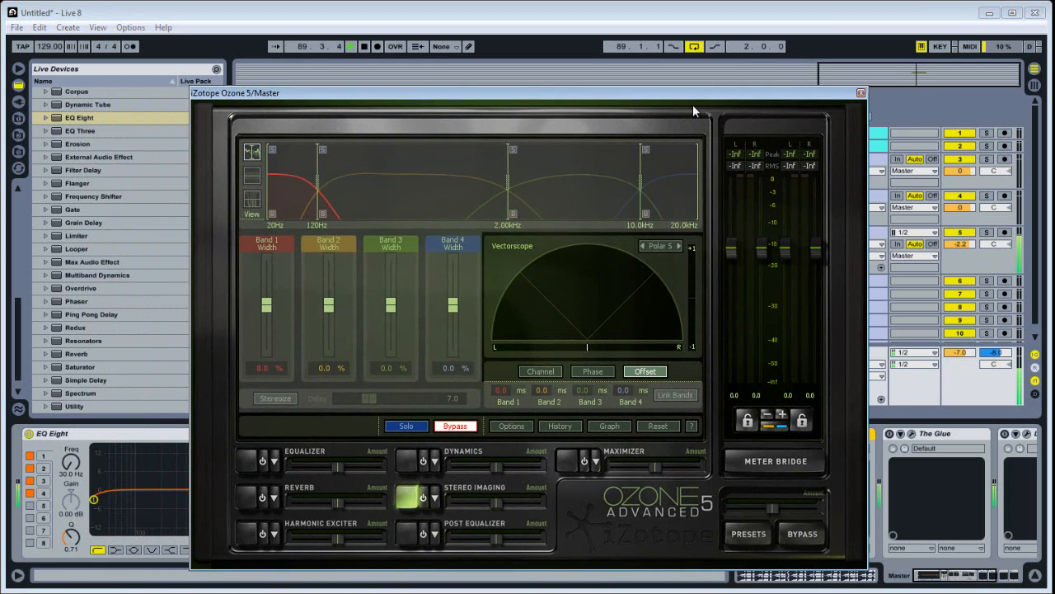
{"action": "left_click_drag", "start_coordinate": [614, 90], "coordinate": [441, 72]}
{"action": "left_click", "coordinate": [775, 433]}
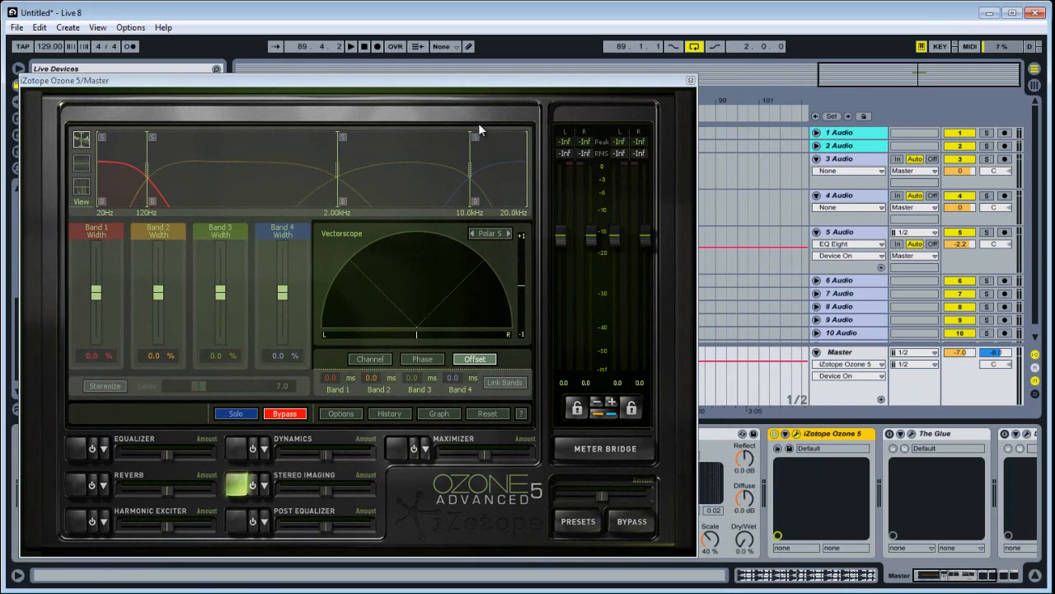
{"action": "left_click_drag", "start_coordinate": [598, 74], "coordinate": [759, 66]}
{"action": "key", "text": "space"}
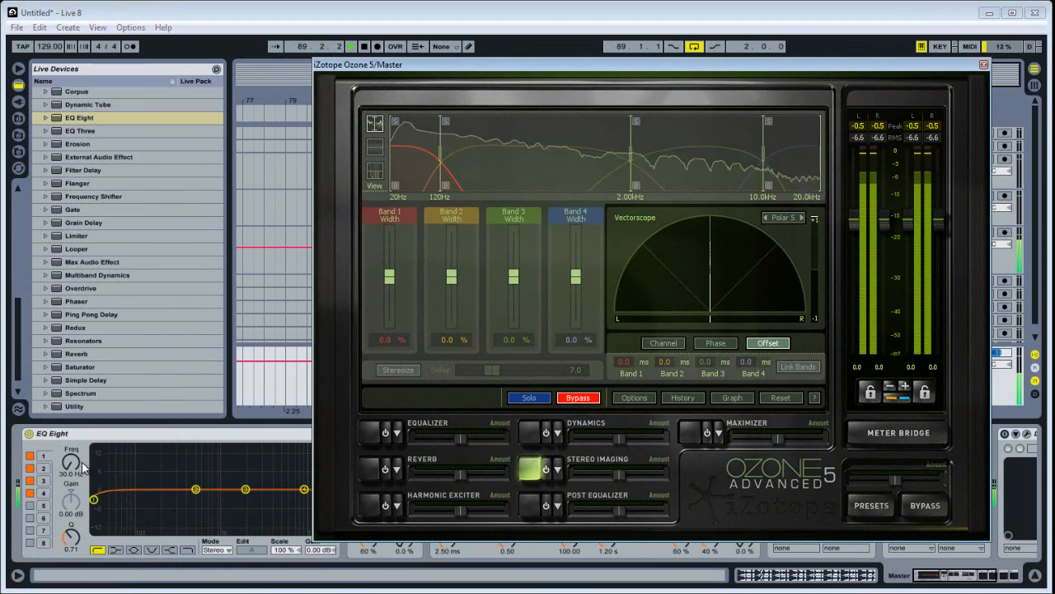
With the vectorscope beside the beat track's EQ Eight, play the loop and set the Side low cut to about 52 Hz.
{"action": "mouse_move", "coordinate": [96, 500]}
{"action": "left_mouse_down"}
{"action": "mouse_move", "coordinate": [169, 506]}
{"action": "mouse_move", "coordinate": [94, 510]}
{"action": "left_mouse_up"}
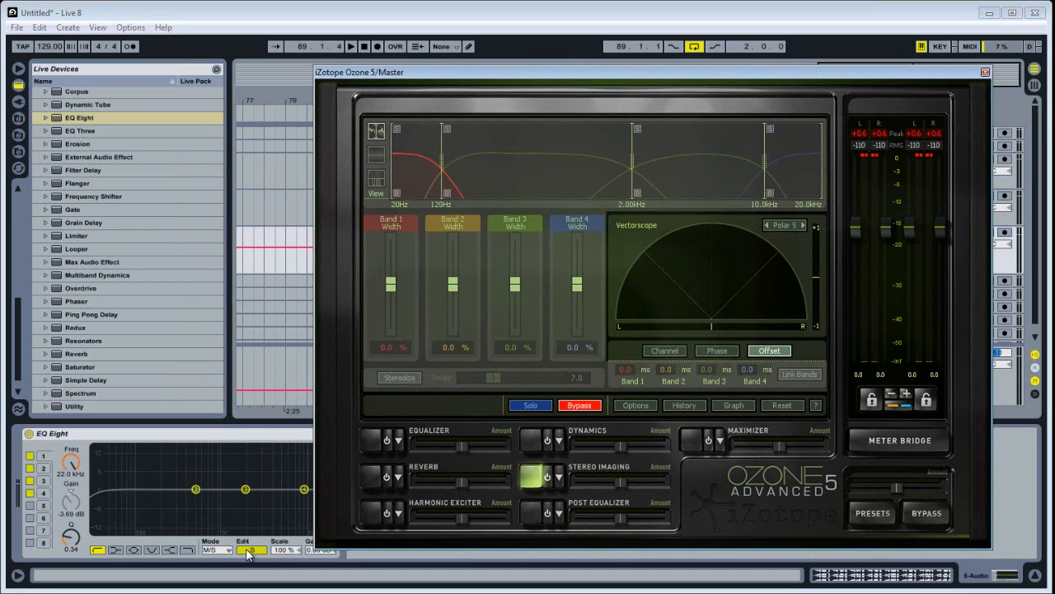
{"action": "left_click_drag", "start_coordinate": [449, 76], "coordinate": [489, 79]}
{"action": "key", "text": "space"}
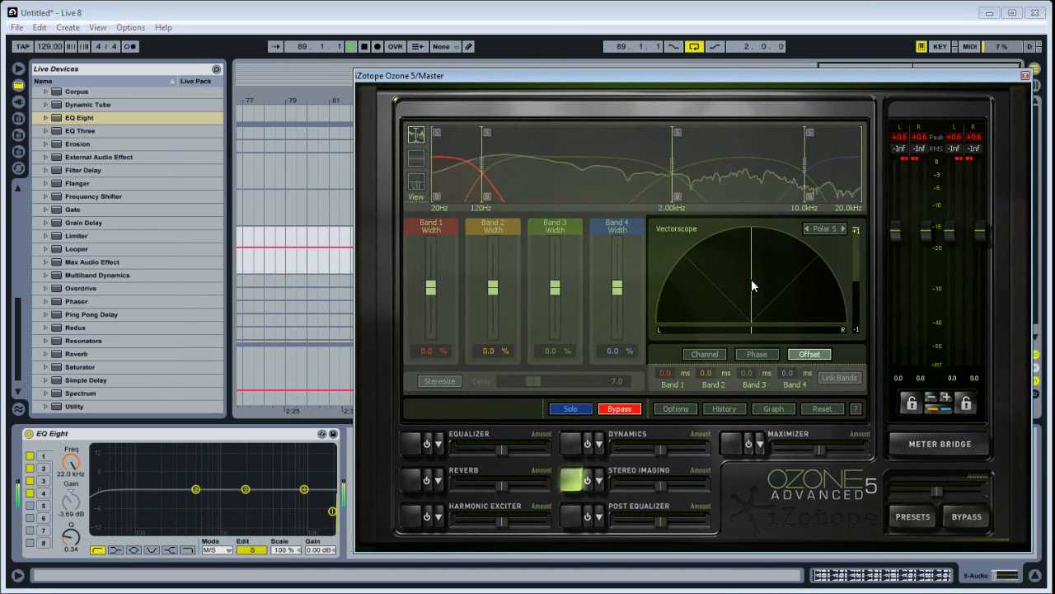
{"action": "left_click_drag", "start_coordinate": [332, 511], "coordinate": [114, 501]}
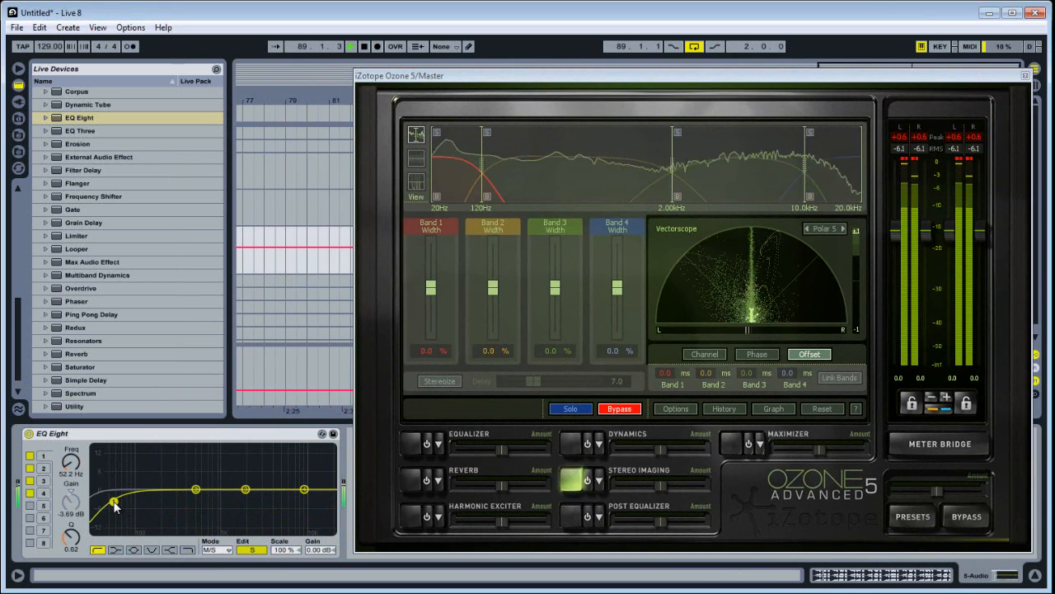
{"action": "key", "text": "space"}
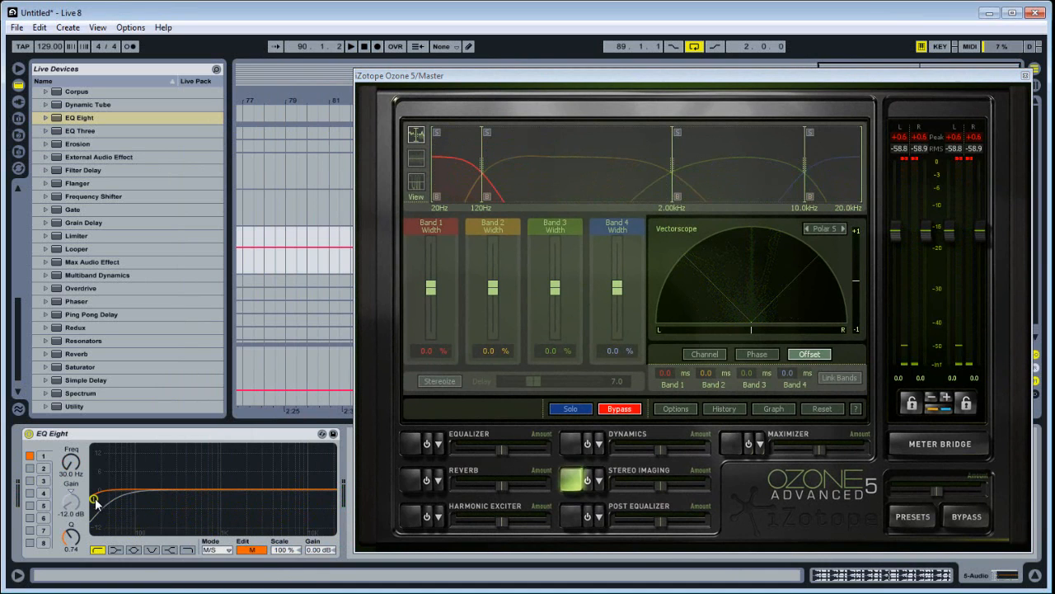
Audition the Mid low cut at 22 kHz and about 1.19 kHz against the vectorscope, then return it to 30 Hz.
{"action": "key", "text": "space"}
{"action": "left_click_drag", "start_coordinate": [95, 499], "coordinate": [333, 506]}
{"action": "key", "text": "space"}
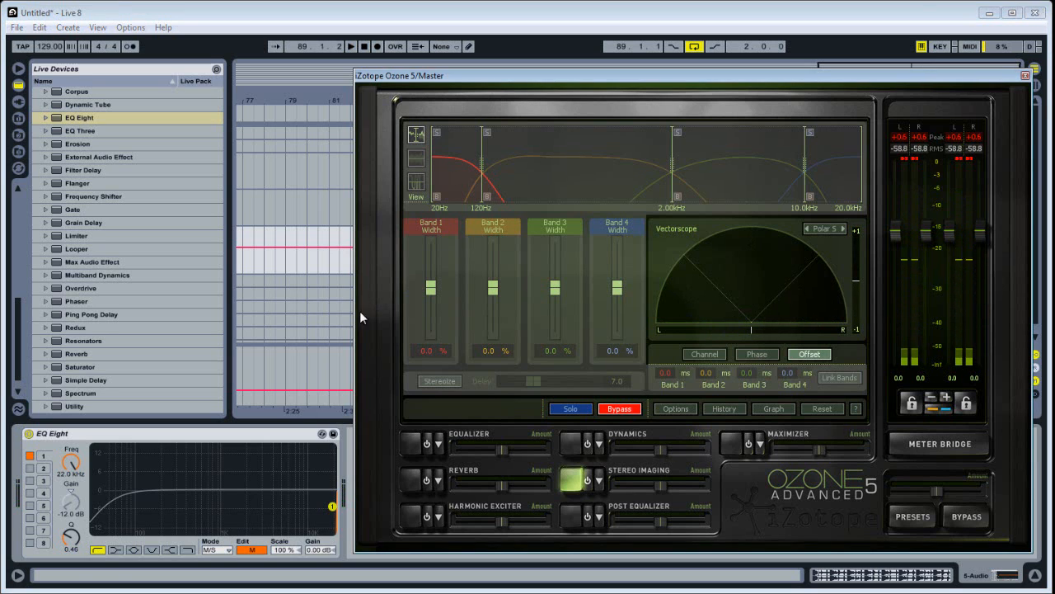
{"action": "left_click_drag", "start_coordinate": [335, 504], "coordinate": [226, 508]}
{"action": "key", "text": "space"}
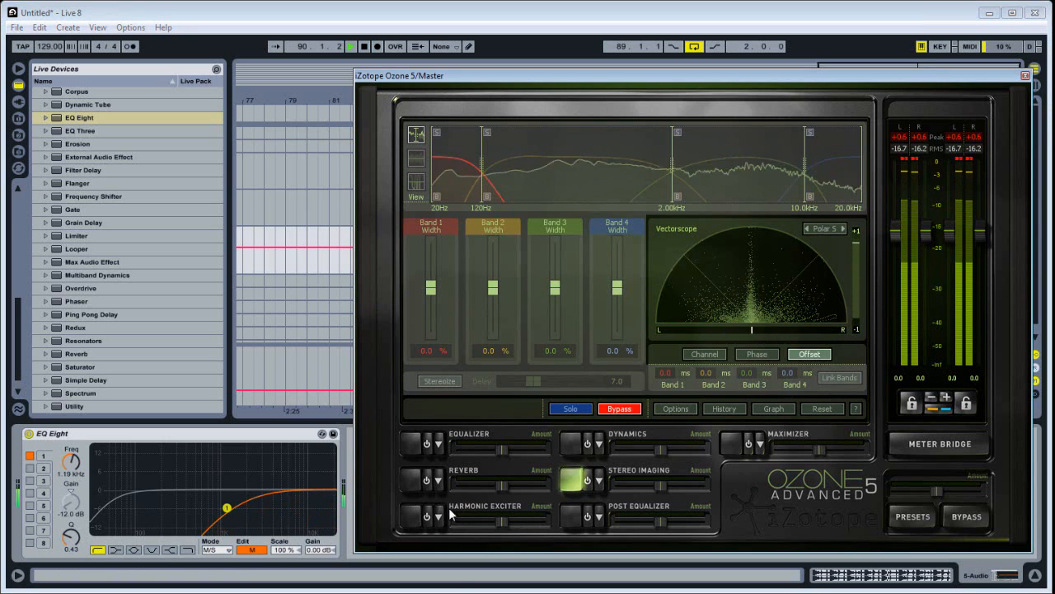
{"action": "left_click_drag", "start_coordinate": [228, 514], "coordinate": [94, 504]}
{"action": "key", "text": "space"}
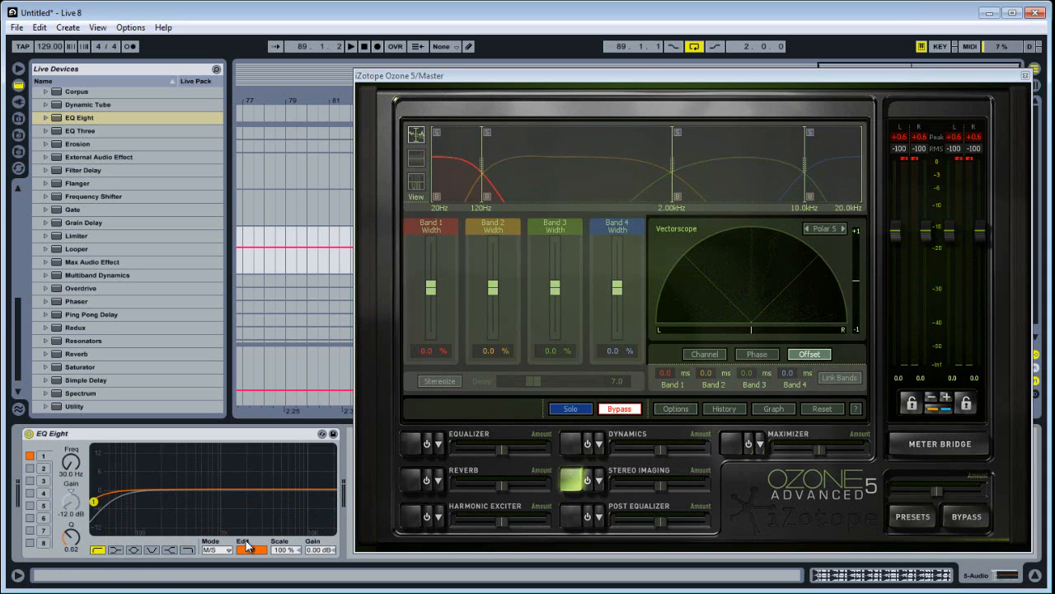
{"action": "left_click_drag", "start_coordinate": [630, 81], "coordinate": [632, 81]}
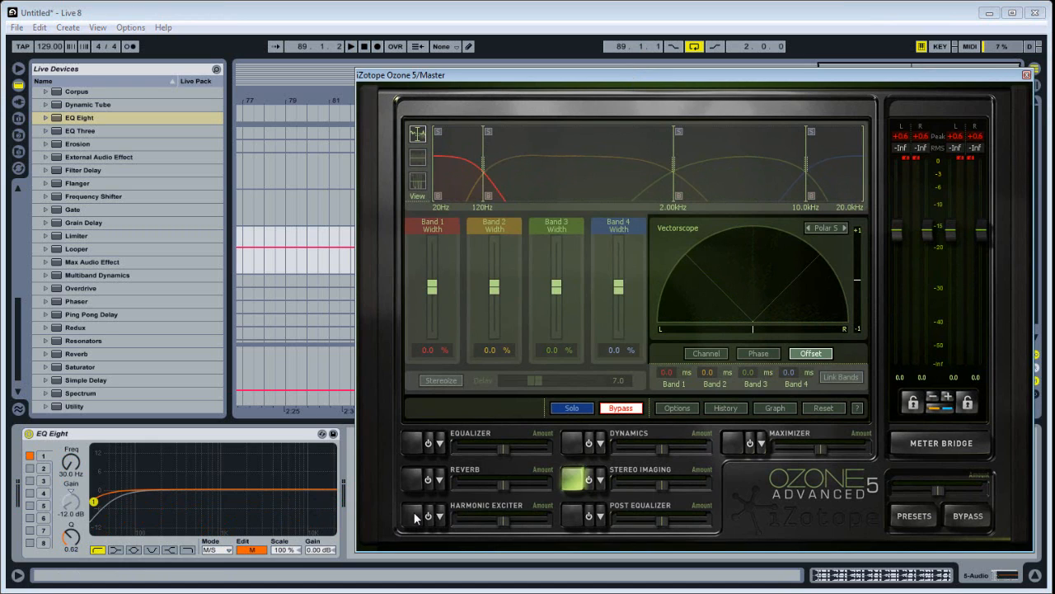
On the Side curve, boost band 4 to about 11.1 dB at 5.07 kHz and band 3 to about 10.8 dB at 634 Hz during playback.
{"action": "left_click", "coordinate": [253, 550]}
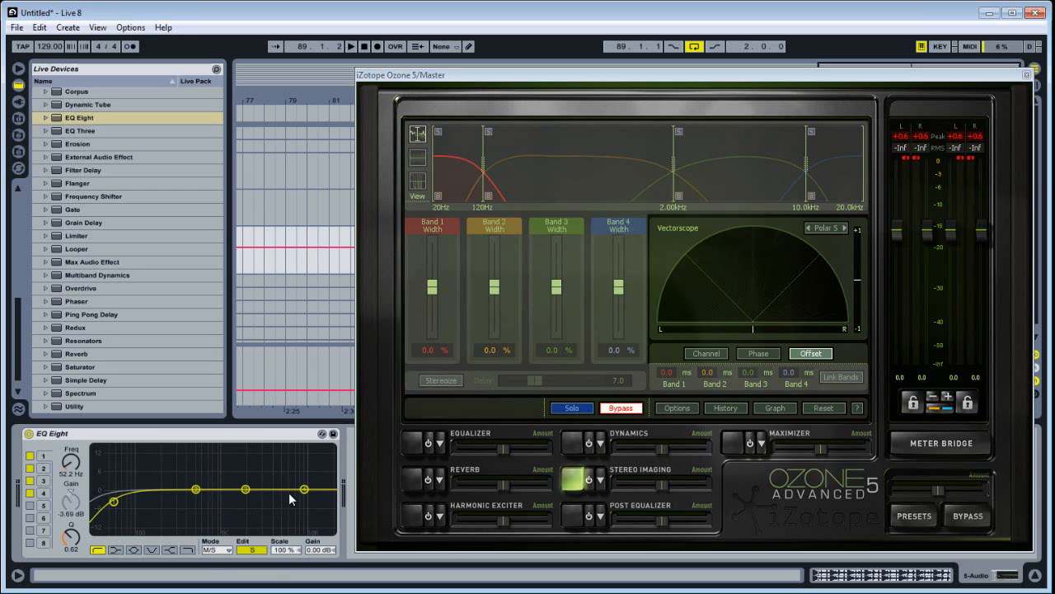
{"action": "key", "text": "space"}
{"action": "left_click_drag", "start_coordinate": [304, 489], "coordinate": [279, 458]}
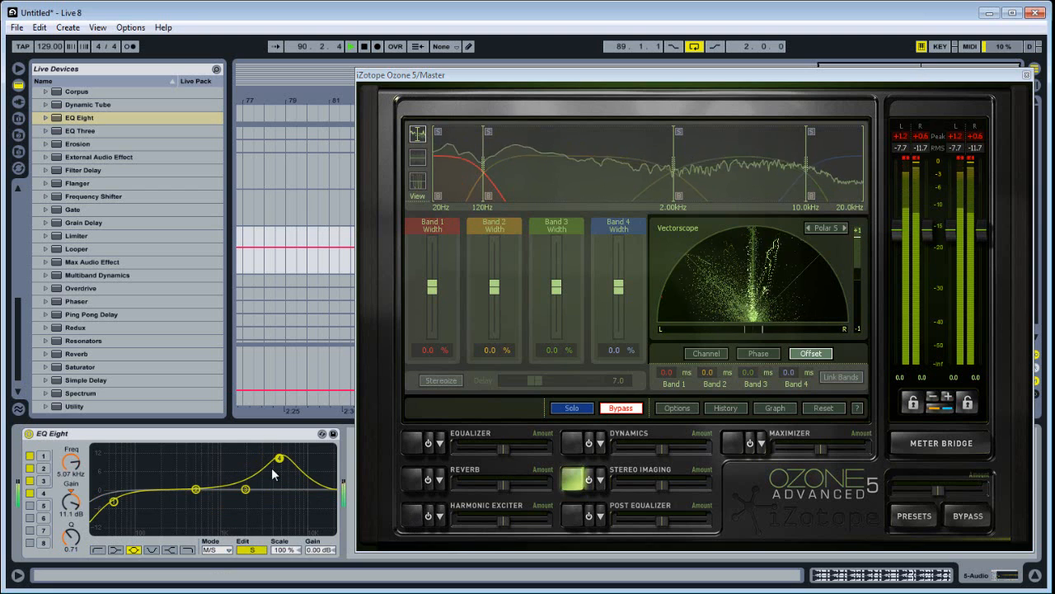
{"action": "left_click_drag", "start_coordinate": [246, 489], "coordinate": [204, 459]}
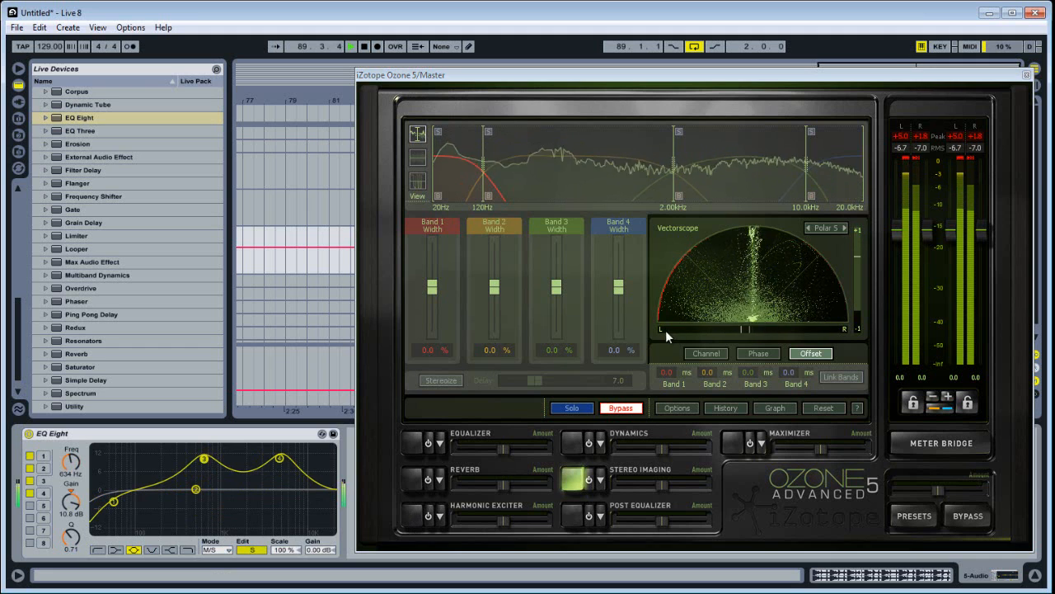
{"action": "key", "text": "space"}
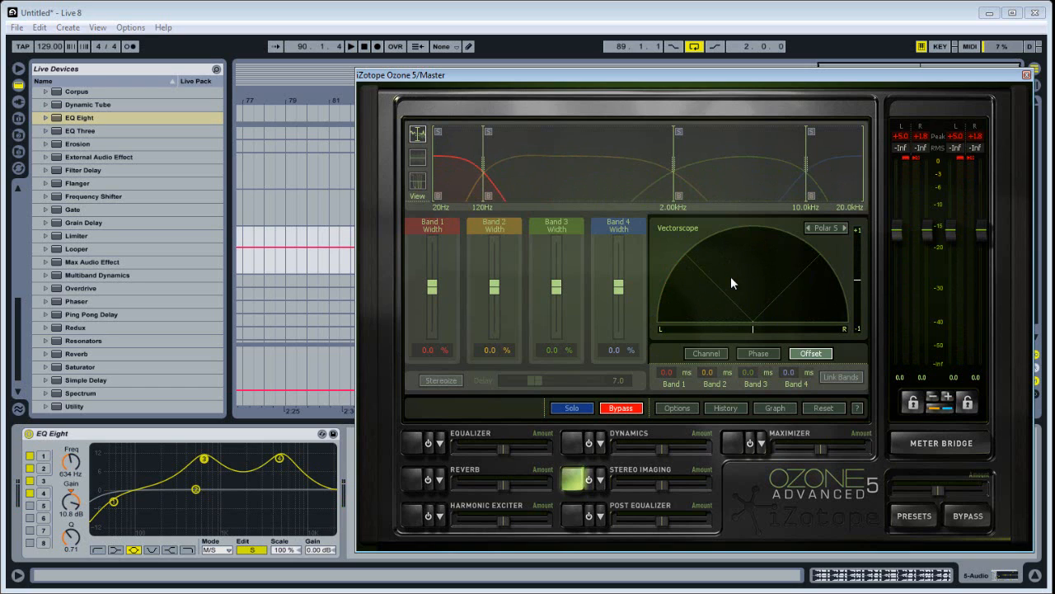
Reduce the Side curve's band 3 to a very slight boost and band 4 to about 0.74 dB at 8.01 kHz.
{"action": "key", "text": "space"}
{"action": "left_click_drag", "start_coordinate": [204, 459], "coordinate": [203, 487]}
{"action": "key", "text": "space"}
{"action": "left_click_drag", "start_coordinate": [281, 459], "coordinate": [291, 485]}
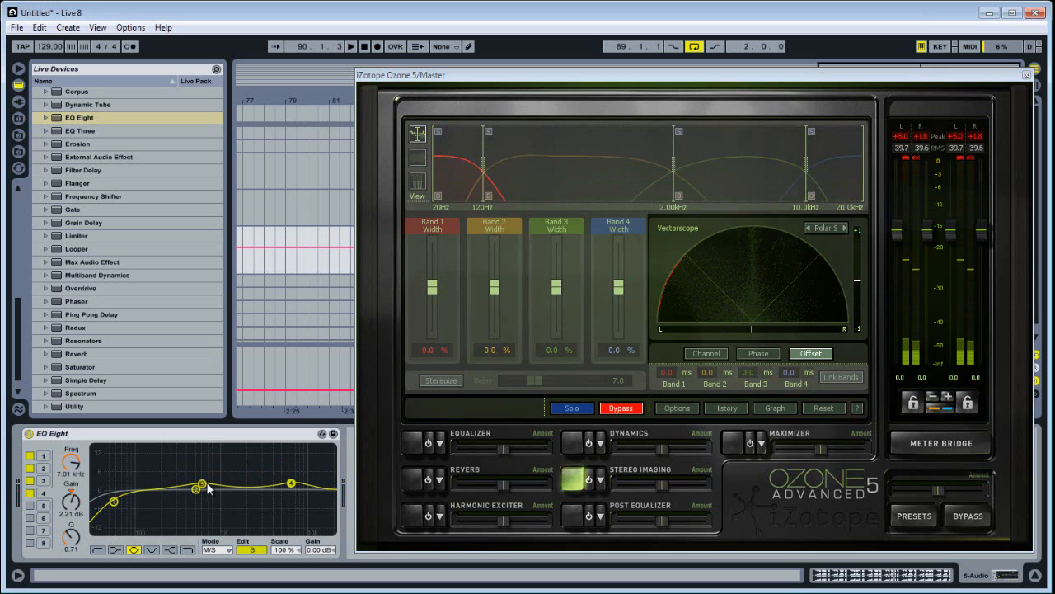
{"action": "left_click_drag", "start_coordinate": [204, 485], "coordinate": [206, 489]}
{"action": "left_click_drag", "start_coordinate": [292, 484], "coordinate": [296, 488]}
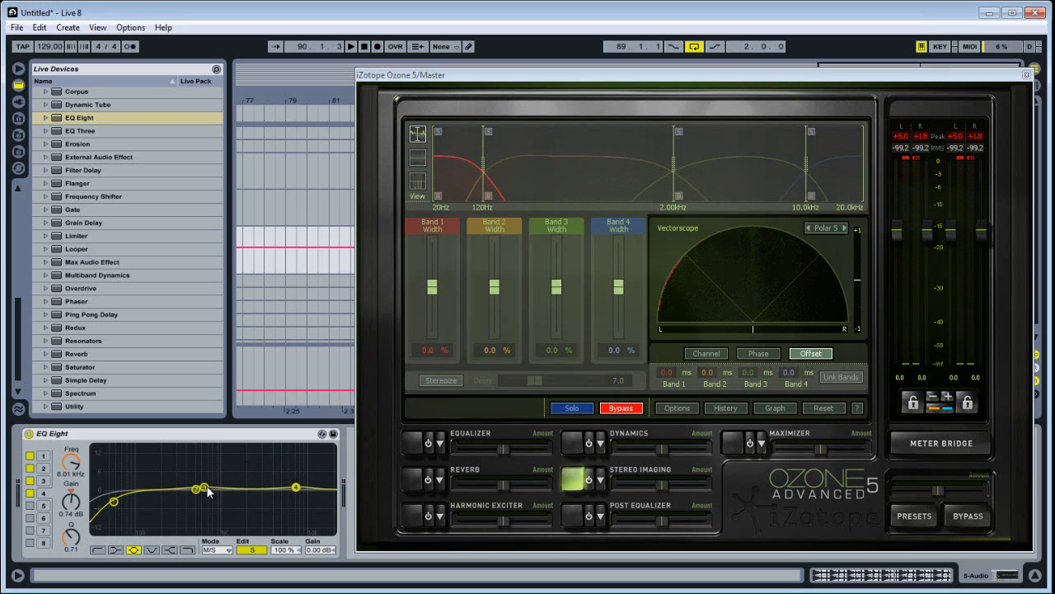
On the Side curve, cut band 3 to about -7.62 dB at 274 Hz and play the loop.
{"action": "left_click_drag", "start_coordinate": [207, 491], "coordinate": [207, 497]}
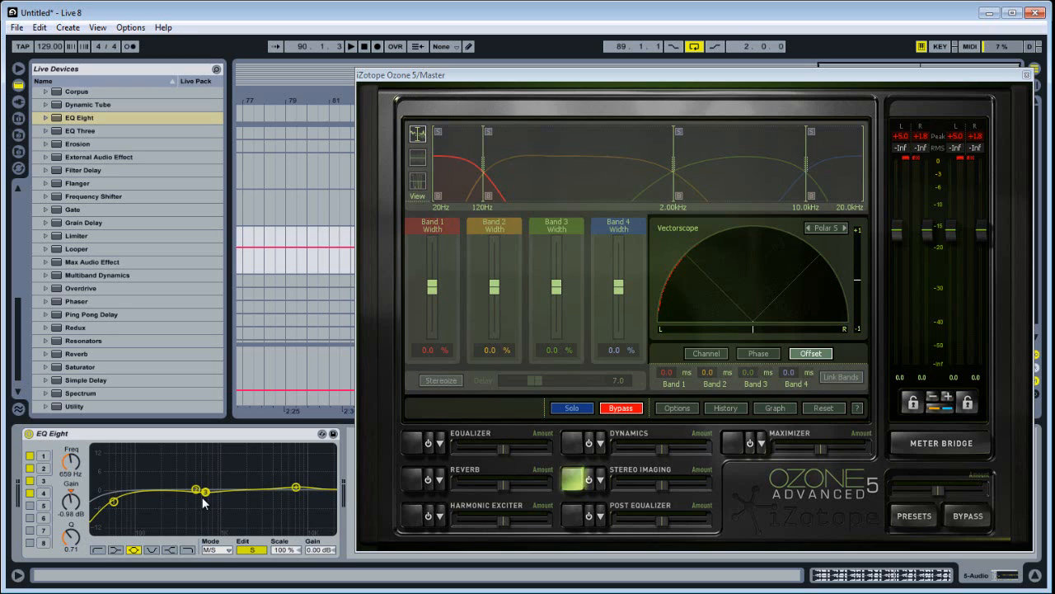
{"action": "left_click_drag", "start_coordinate": [210, 492], "coordinate": [205, 489]}
{"action": "left_click", "coordinate": [198, 437]}
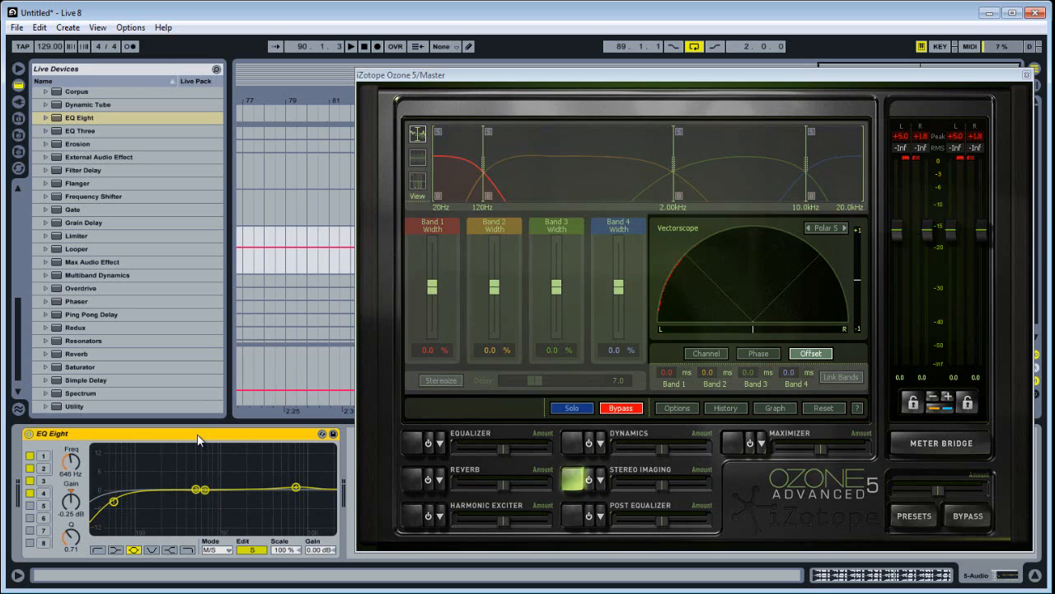
{"action": "left_click_drag", "start_coordinate": [205, 490], "coordinate": [175, 516]}
{"action": "key", "text": "space"}
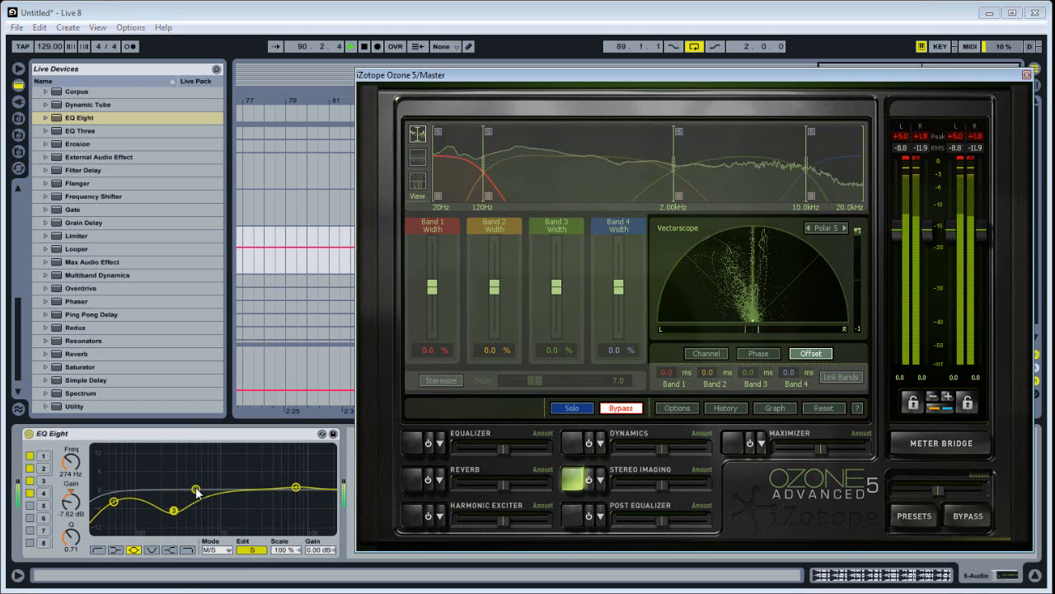
During playback, raise the Side low cut to about 94.2 Hz, dip band 2 slightly, and cut band 4 to about -6.64 dB at 3.40 kHz.
{"action": "left_click_drag", "start_coordinate": [113, 502], "coordinate": [135, 504]}
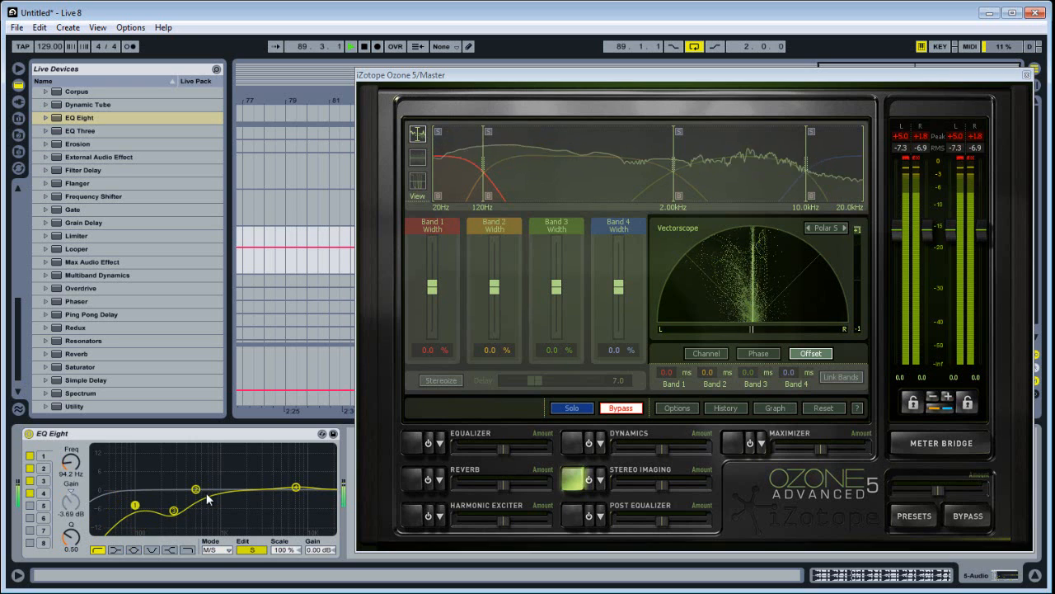
{"action": "left_click_drag", "start_coordinate": [197, 491], "coordinate": [203, 493]}
{"action": "left_click_drag", "start_coordinate": [296, 488], "coordinate": [265, 510]}
Close the Ozone 5 window and ease the Side curve's band 4 to about -4.43 dB at 3.81 kHz.
{"action": "left_click", "coordinate": [786, 286]}
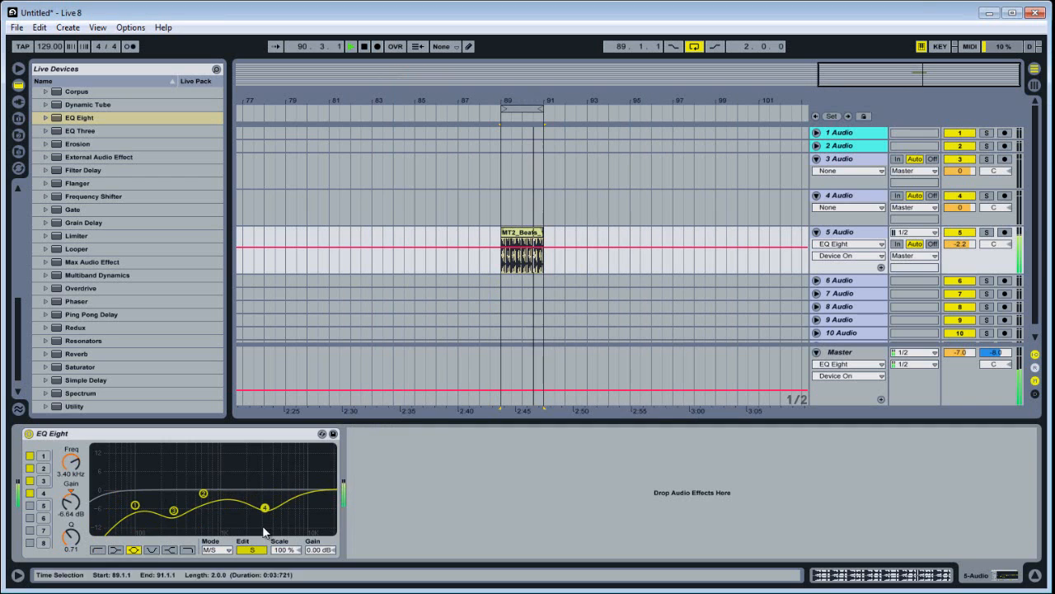
{"action": "left_click", "coordinate": [1026, 75]}
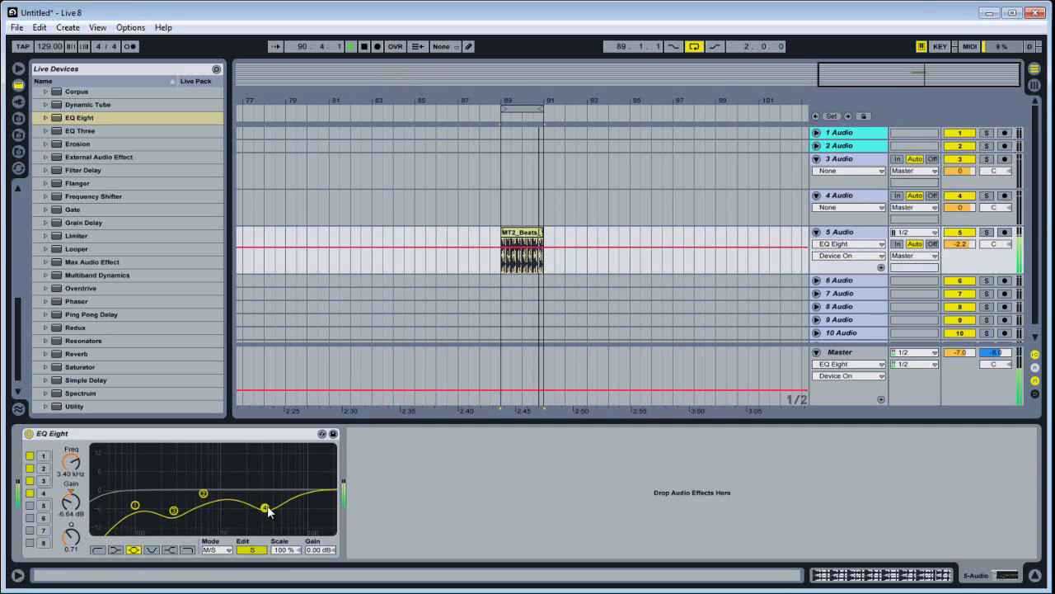
{"action": "left_click_drag", "start_coordinate": [264, 507], "coordinate": [269, 501]}
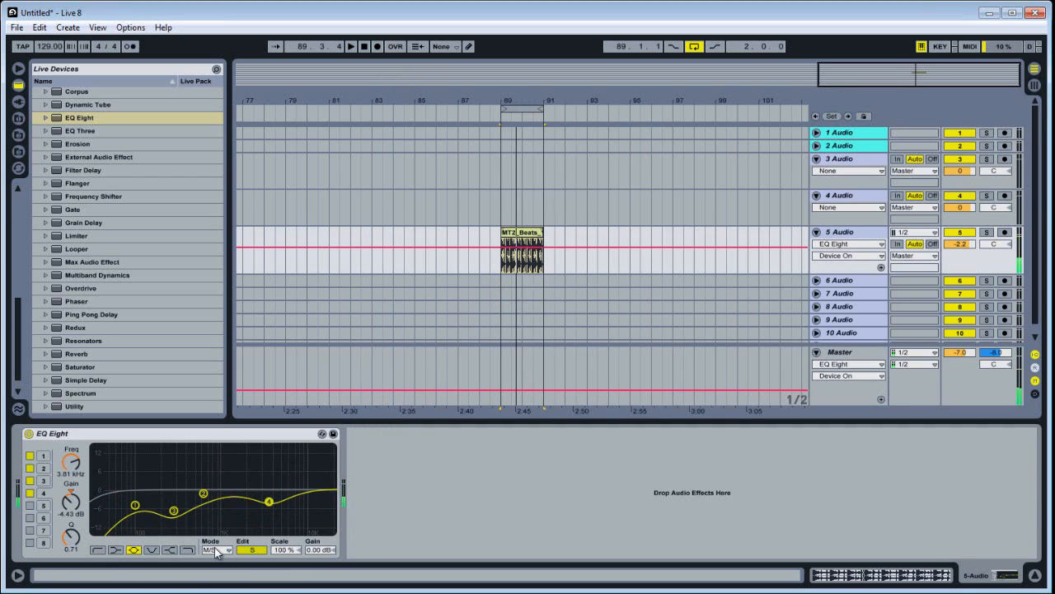
On the Mid curve, set the low cut to about 39.9 Hz with a Q of 1.34 and audition it with the loop.
{"action": "left_click", "coordinate": [251, 550]}
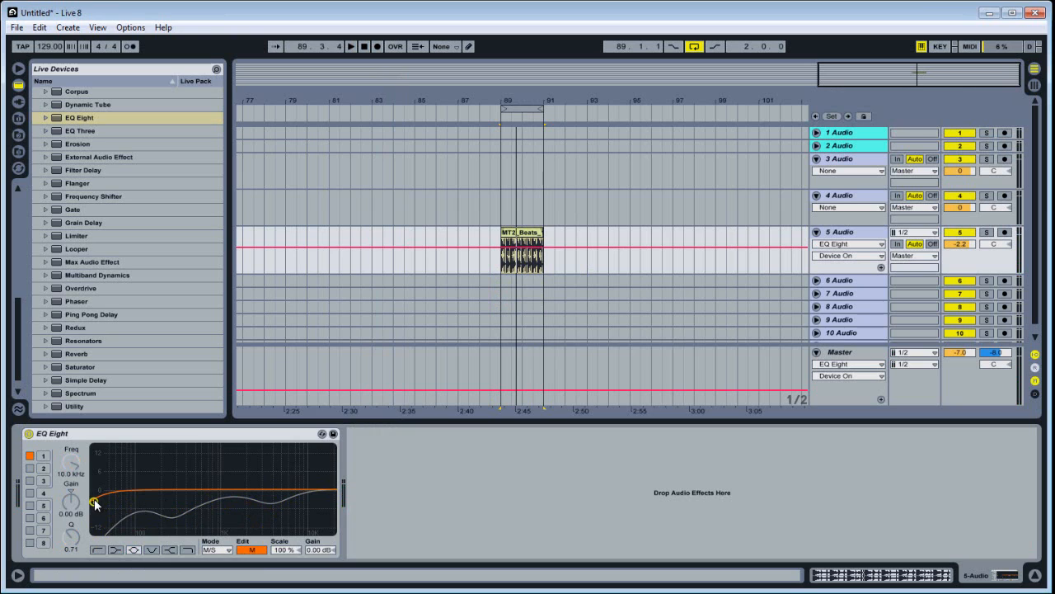
{"action": "mouse_move", "coordinate": [95, 501]}
{"action": "left_mouse_down"}
{"action": "mouse_move", "coordinate": [112, 477]}
{"action": "mouse_move", "coordinate": [115, 493]}
{"action": "mouse_move", "coordinate": [122, 480]}
{"action": "mouse_move", "coordinate": [103, 492]}
{"action": "left_mouse_up"}
{"action": "key", "text": "space"}
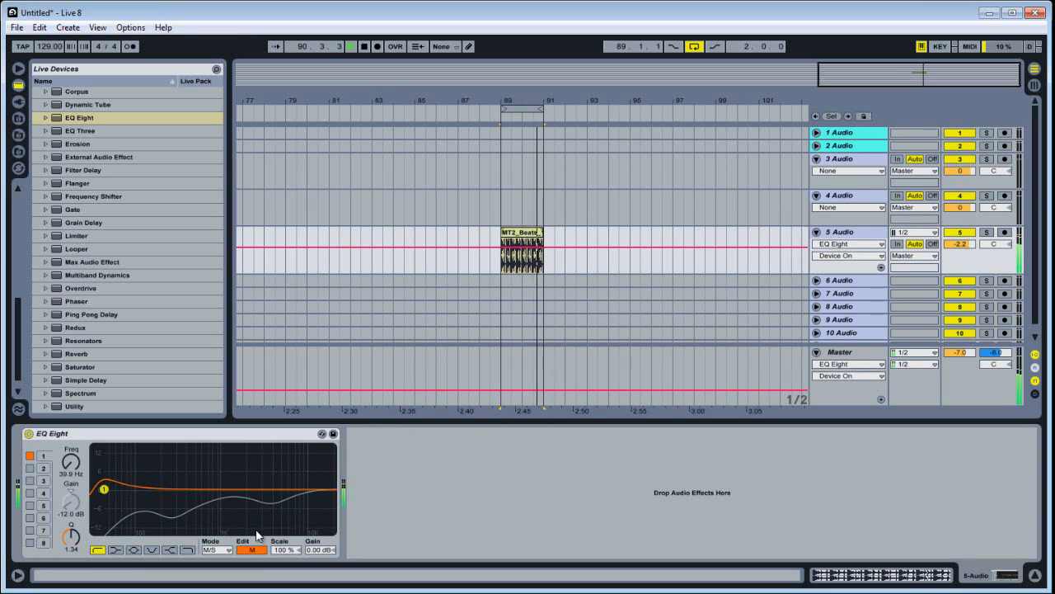
{"action": "key", "text": "space"}
On the Side curve, try boosting the lows with band 3 at about 13.3 dB, 170 Hz, before setting it to about -2.70 dB at 180 Hz.
{"action": "left_click", "coordinate": [251, 549]}
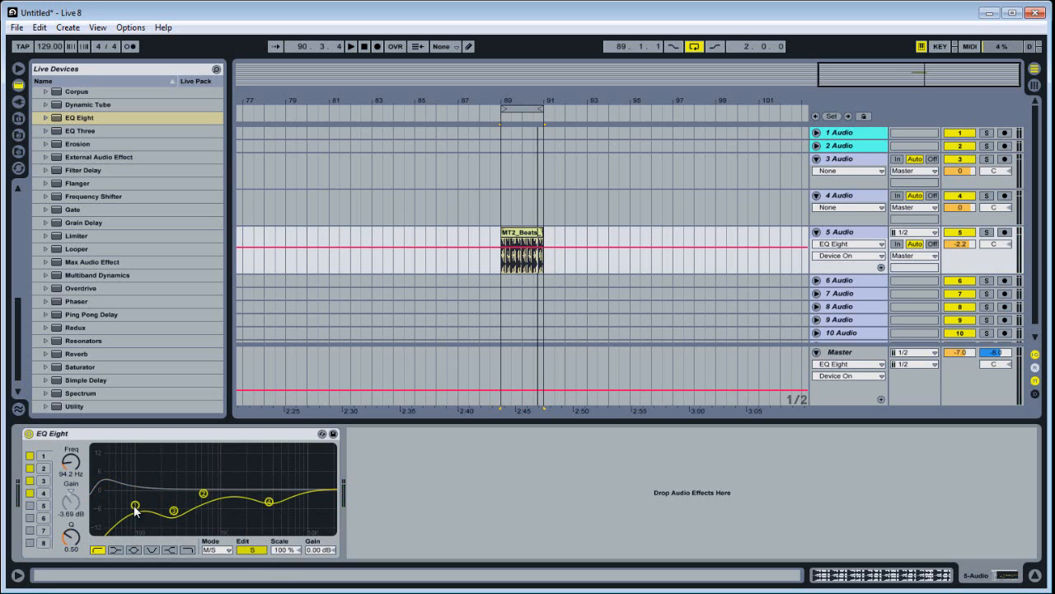
{"action": "left_click_drag", "start_coordinate": [136, 505], "coordinate": [122, 477]}
{"action": "left_click_drag", "start_coordinate": [175, 515], "coordinate": [158, 456]}
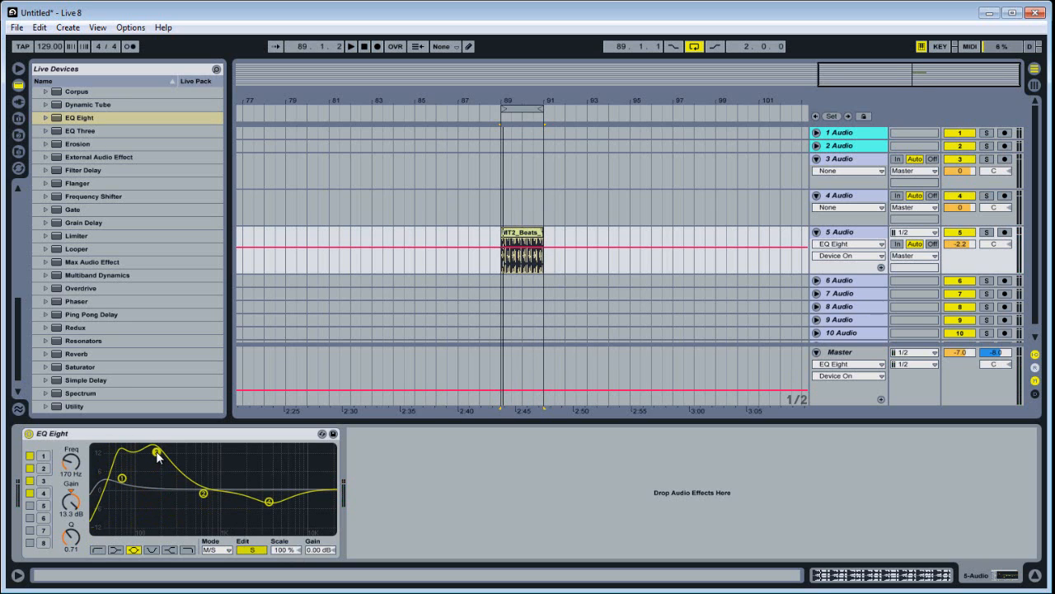
{"action": "left_click_drag", "start_coordinate": [157, 456], "coordinate": [159, 494]}
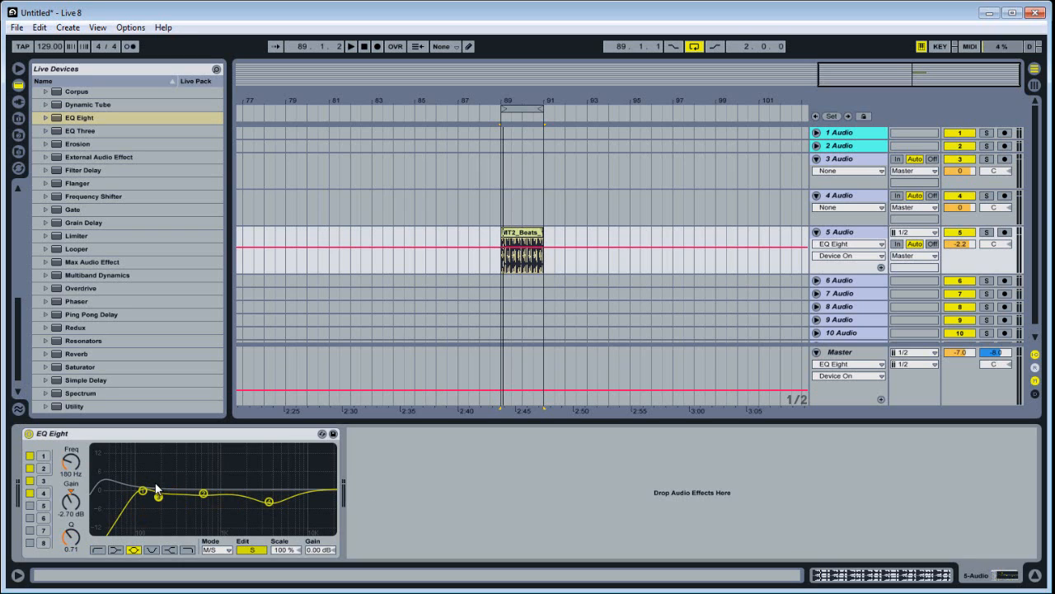
After viewing the Master's devices, set the beat track's Side low cut to about 158 Hz with a Q of 0.91 and switch EQ Eight to L/R mode.
{"action": "left_click", "coordinate": [959, 372]}
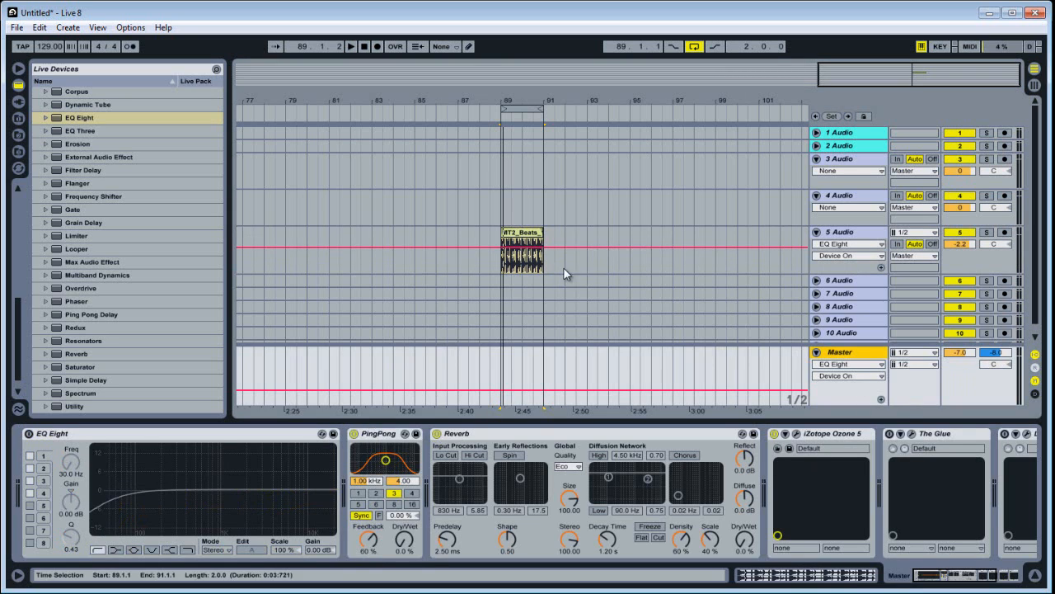
{"action": "left_click", "coordinate": [963, 258]}
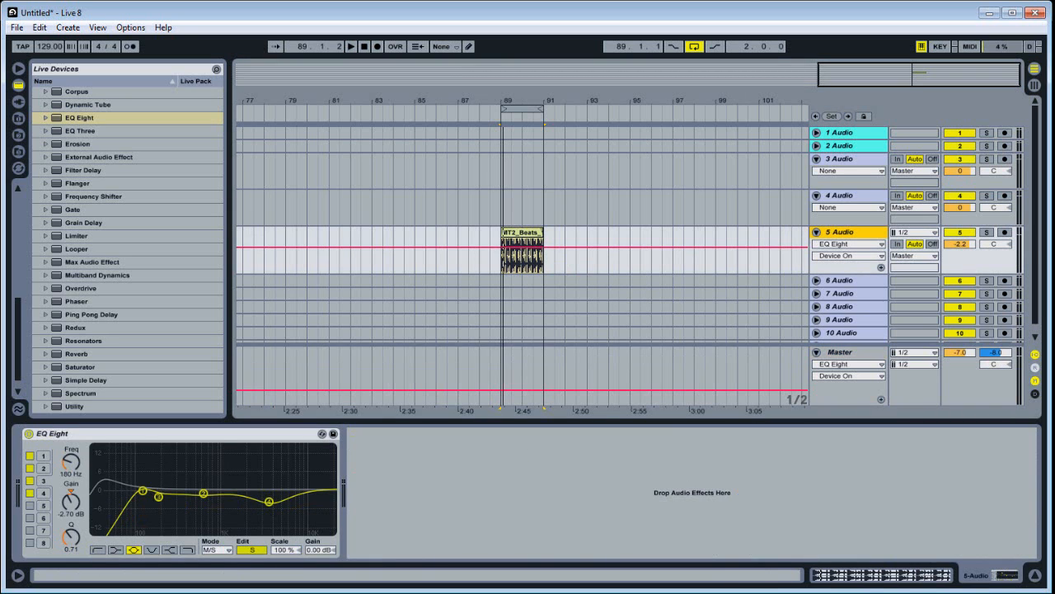
{"action": "mouse_move", "coordinate": [143, 493]}
{"action": "left_mouse_down"}
{"action": "mouse_move", "coordinate": [163, 493]}
{"action": "mouse_move", "coordinate": [155, 507]}
{"action": "left_mouse_up"}
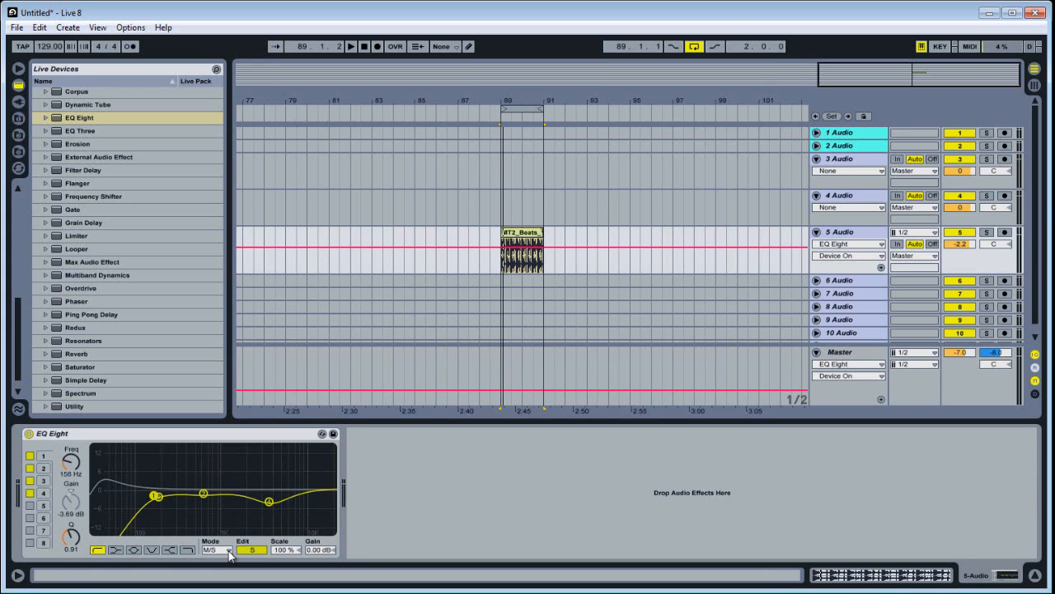
{"action": "left_click", "coordinate": [230, 550]}
{"action": "left_click", "coordinate": [216, 566]}
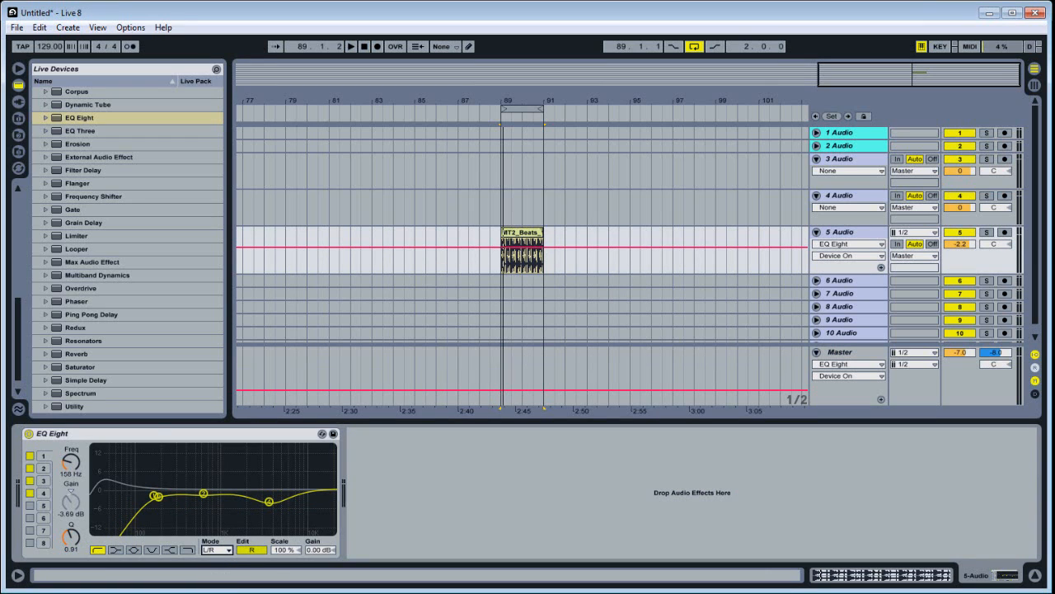